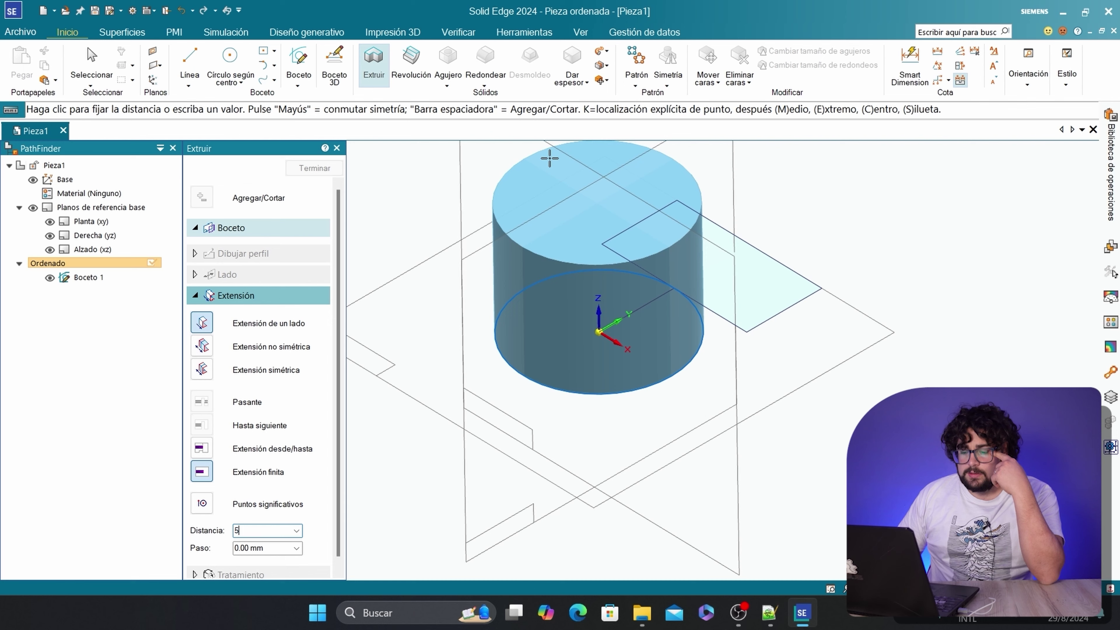
Extrude the circle 50 mm upward, then undo that one-sided extrusion
text(0)
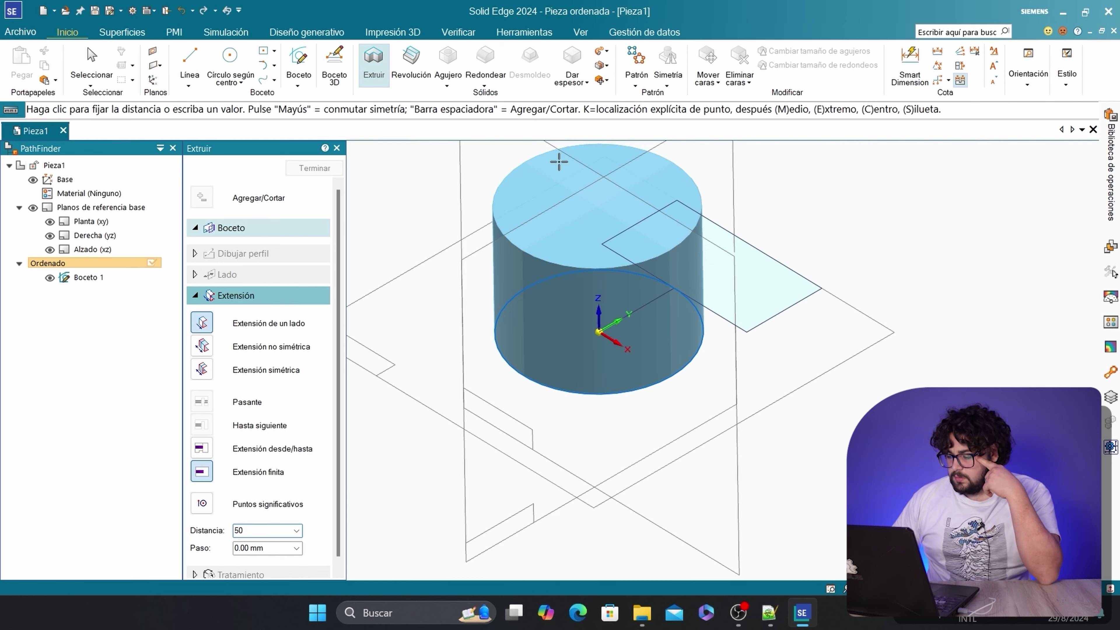
key(Return)
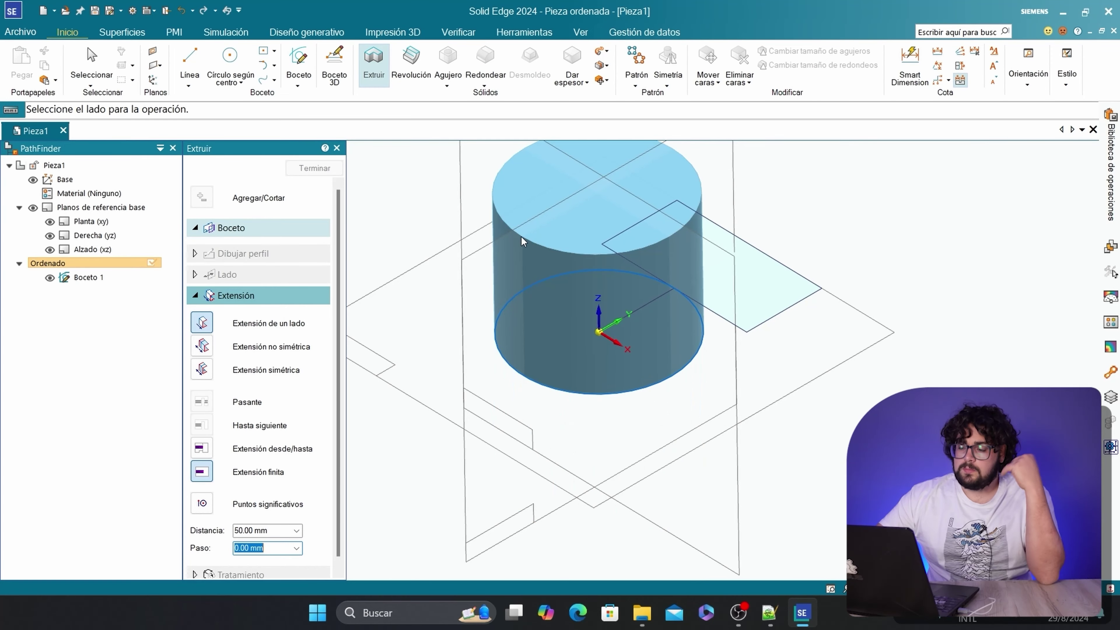
click(510, 248)
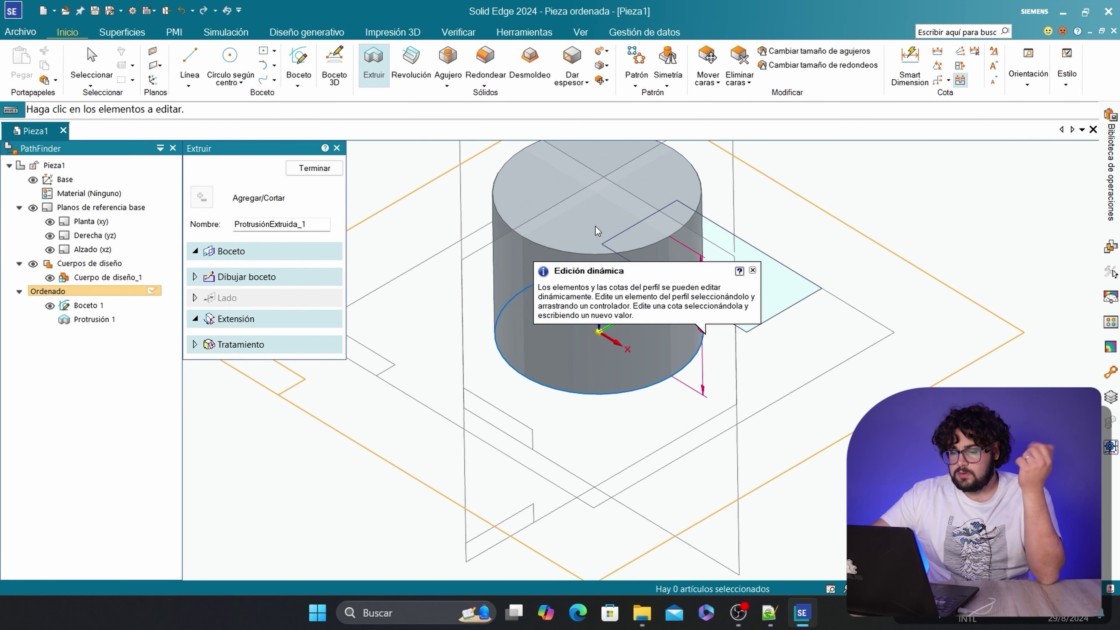
scroll(330, 406, down, 5)
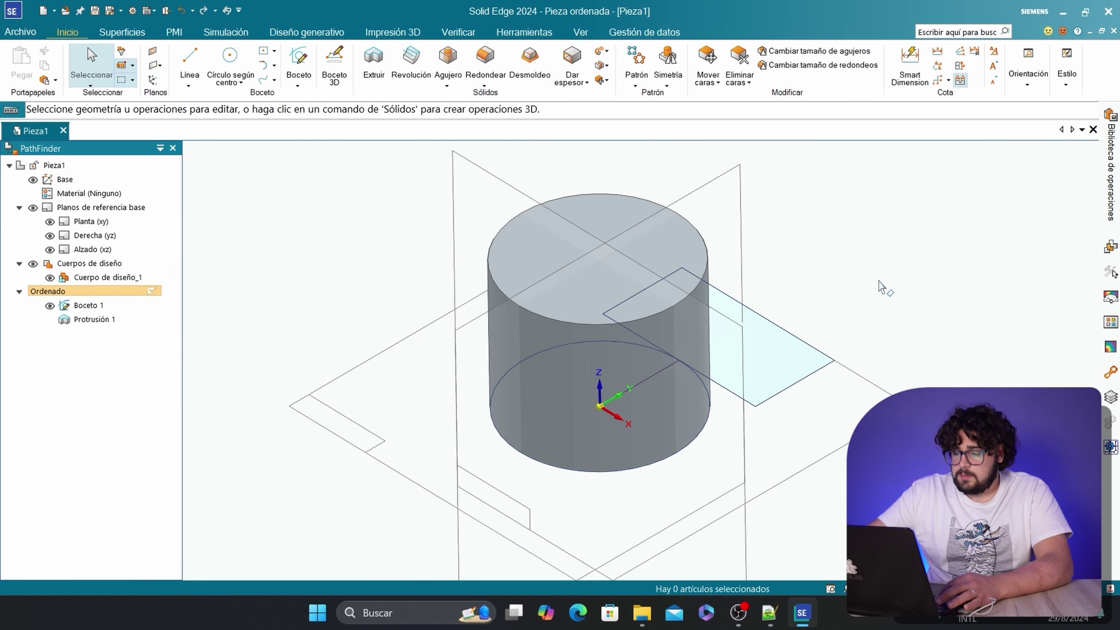
key(ctrl+z)
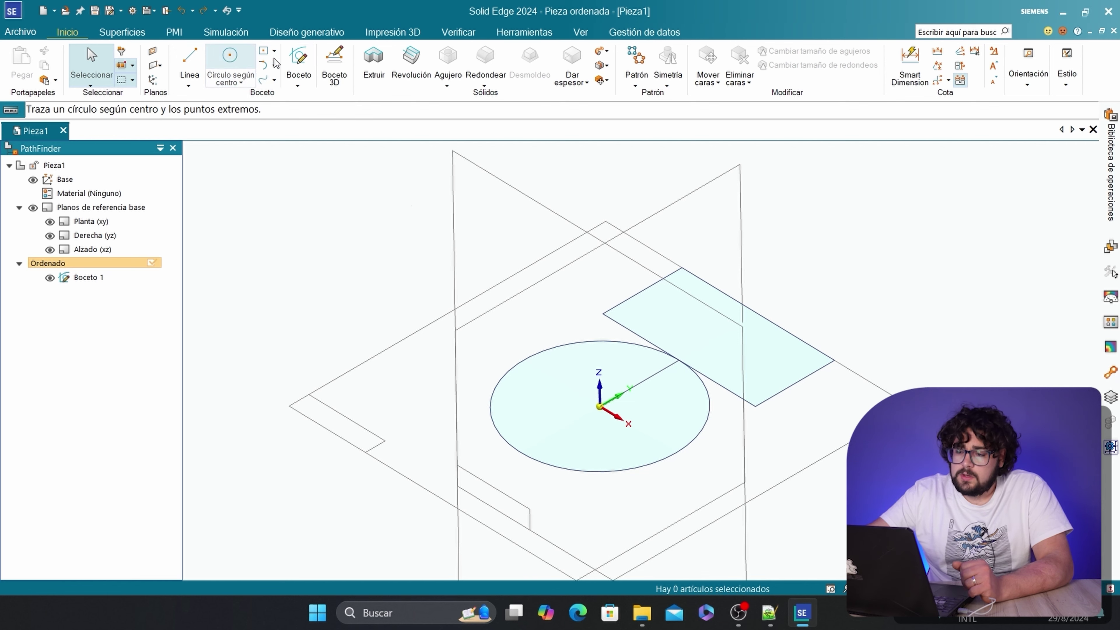
Re-extrude the circle symmetrically about its sketch plane with a 5 mm distance step
click(374, 62)
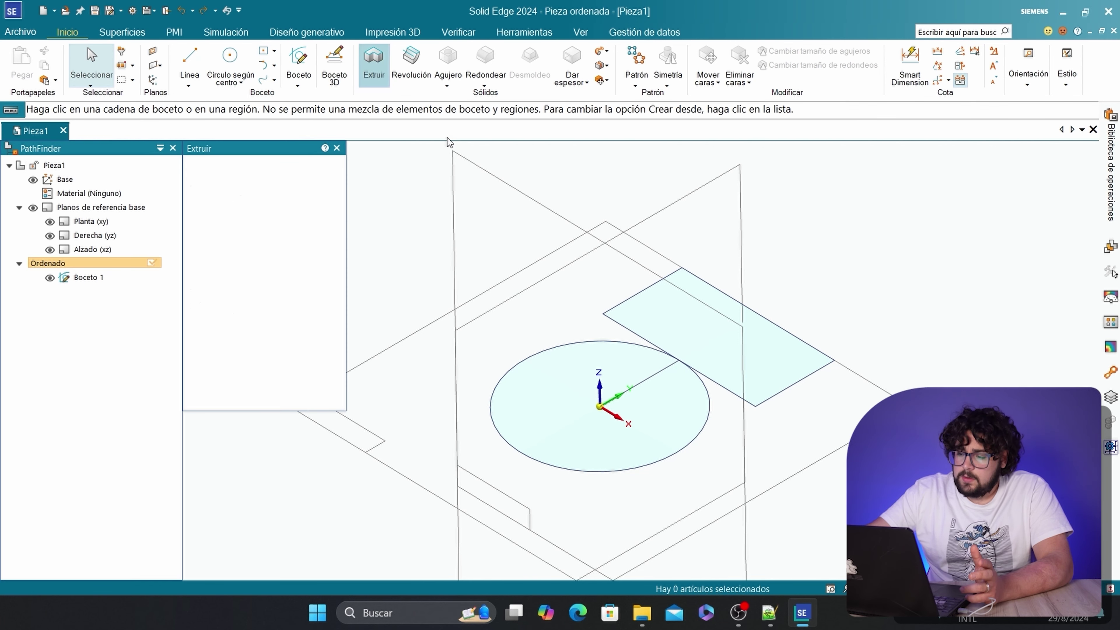
click(568, 433)
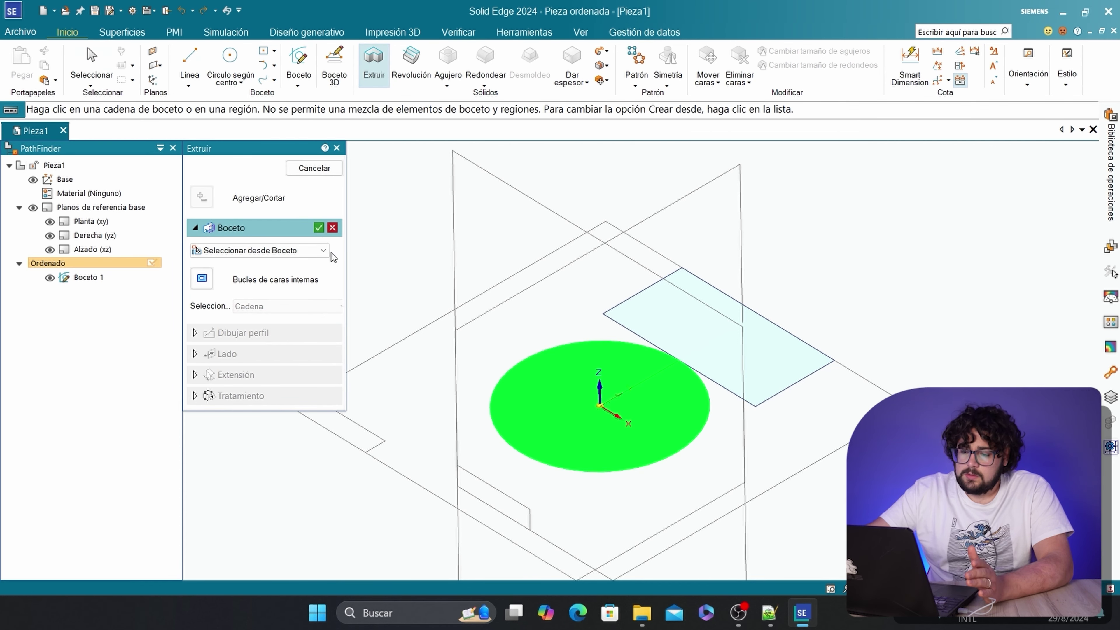
click(320, 228)
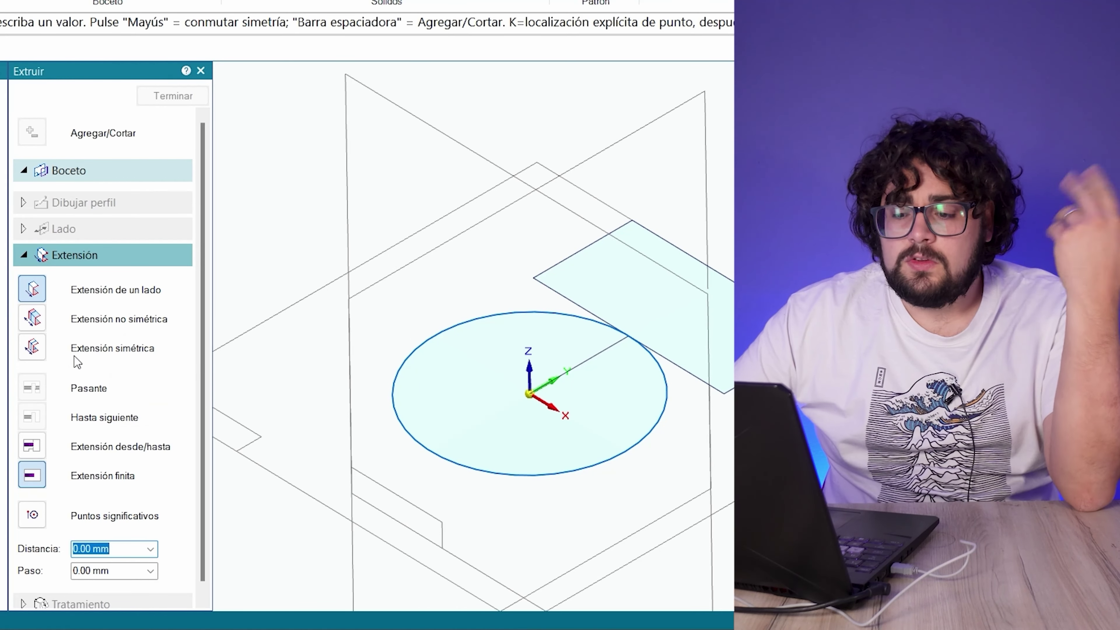
click(84, 347)
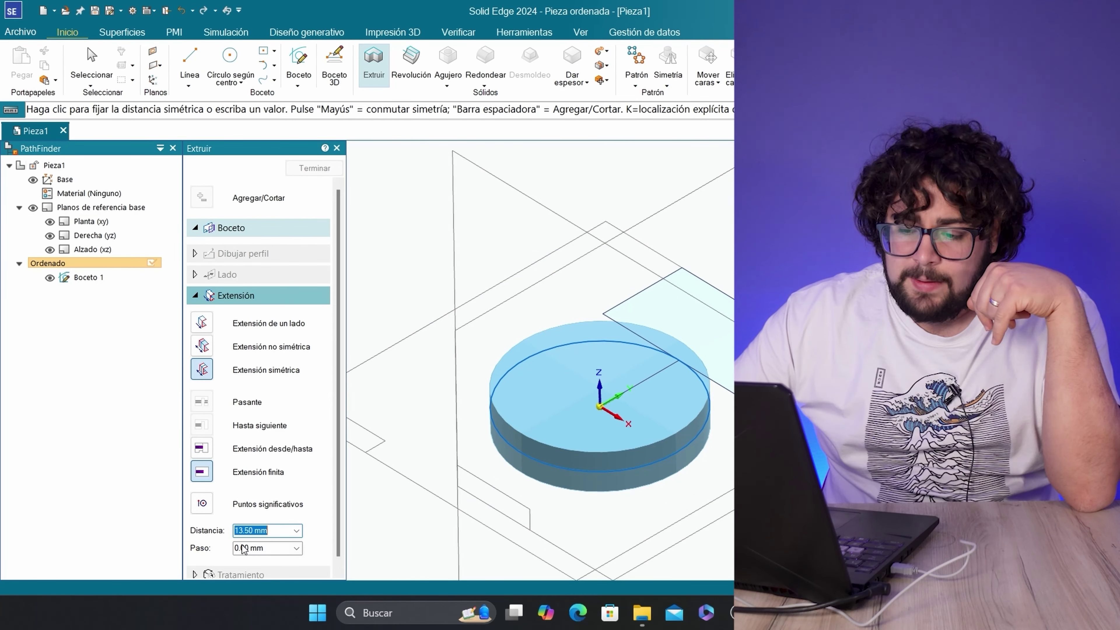
click(245, 548)
text(5)
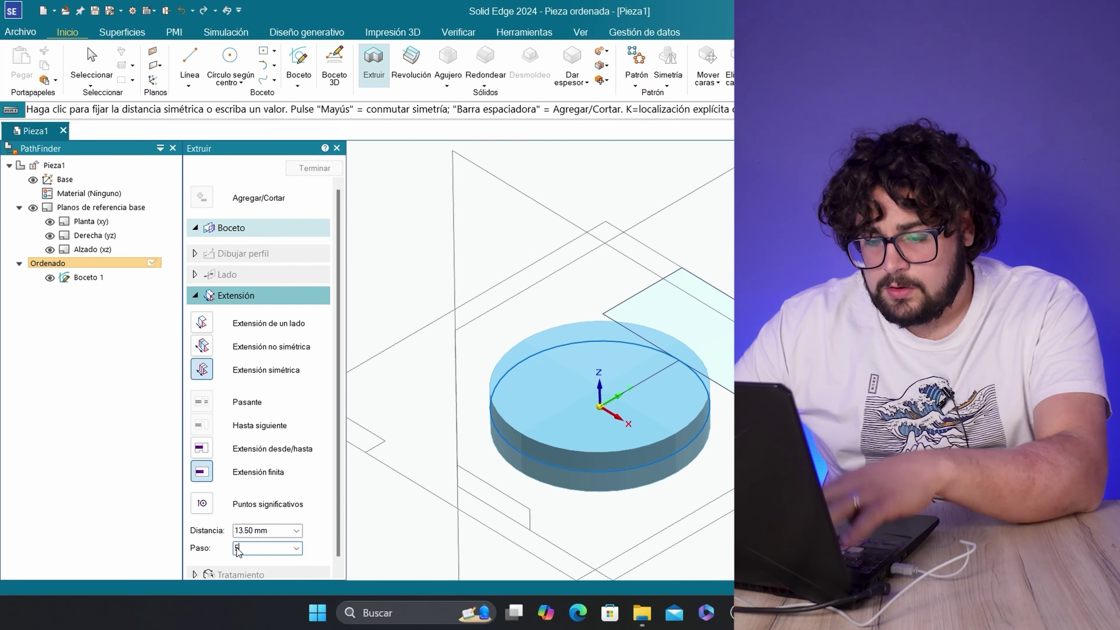
key(Return)
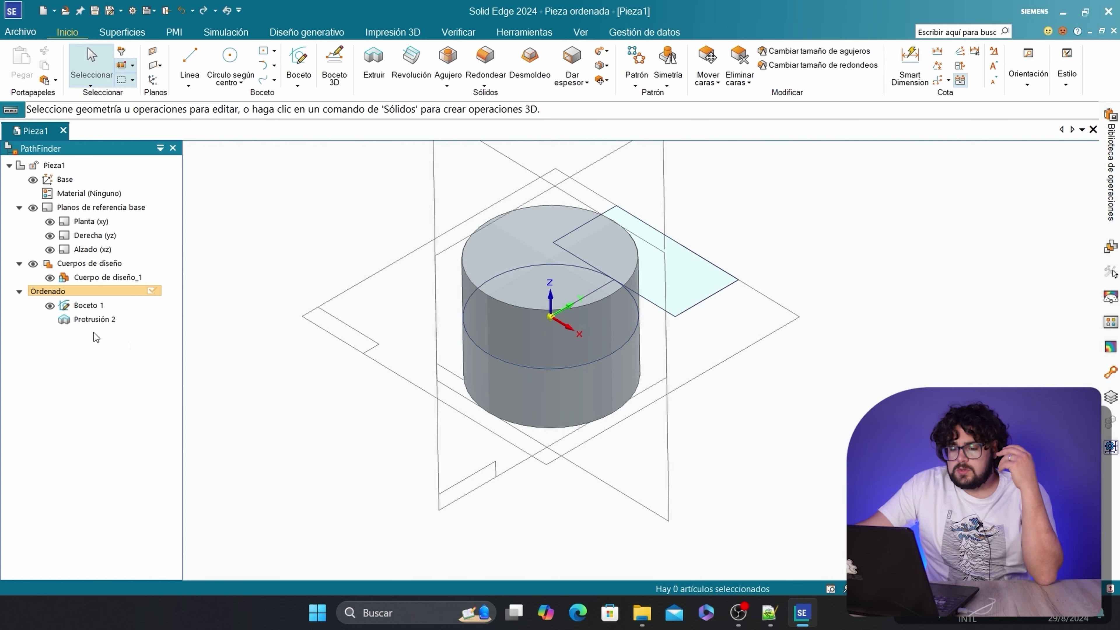
click(96, 305)
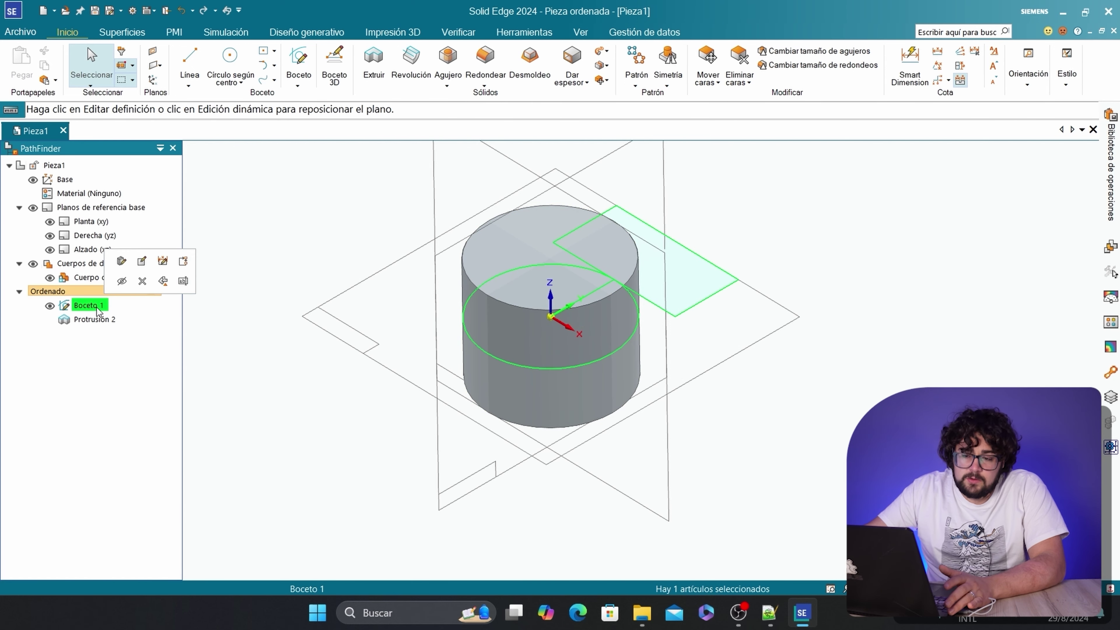
Change Boceto 1's circle diameter from 60 to 80 mm and rebuild the cylinder
click(141, 262)
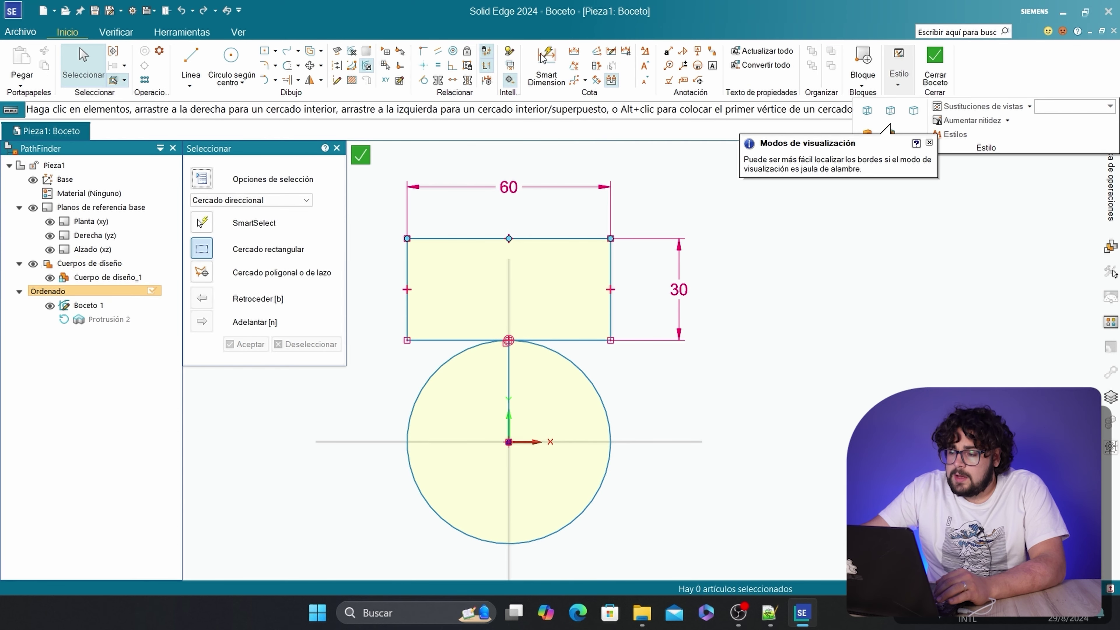
click(542, 59)
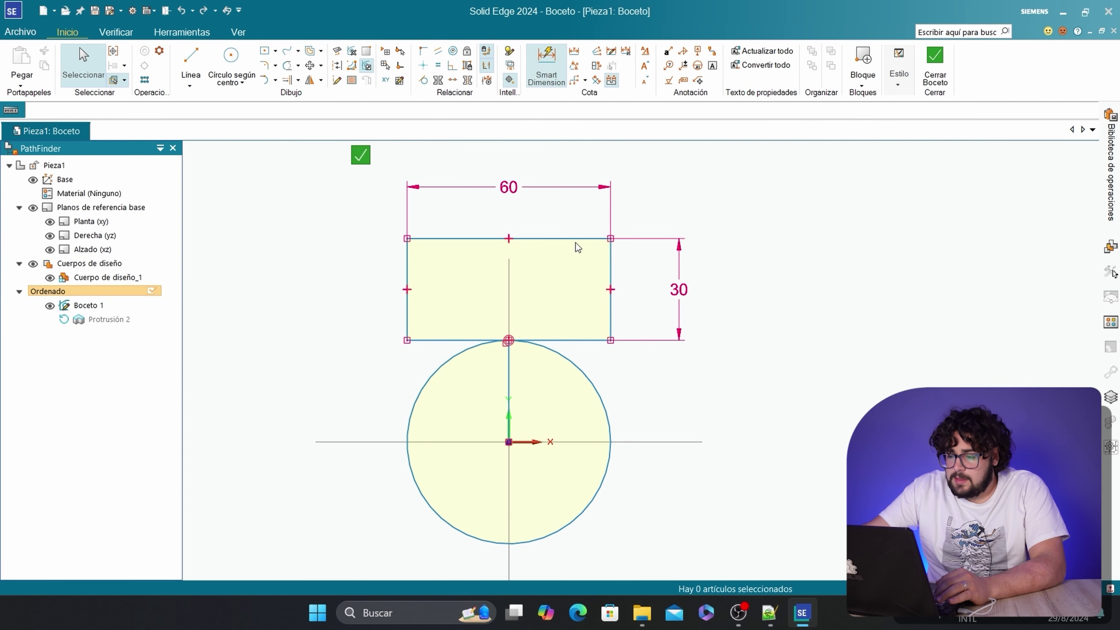
click(600, 396)
click(659, 407)
text(80)
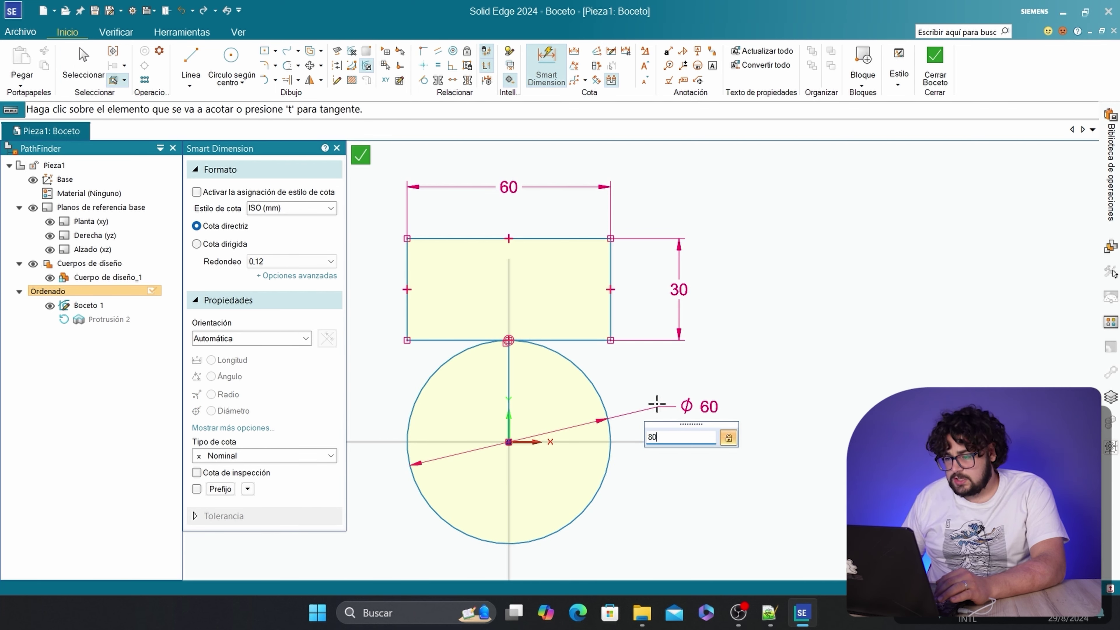
key(Return)
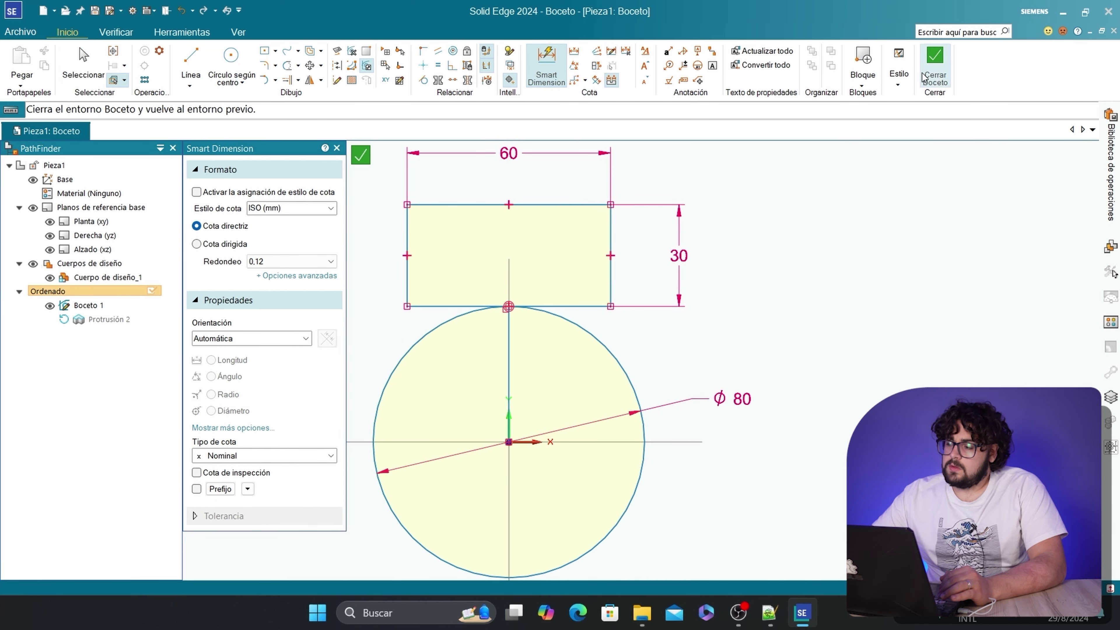
click(933, 62)
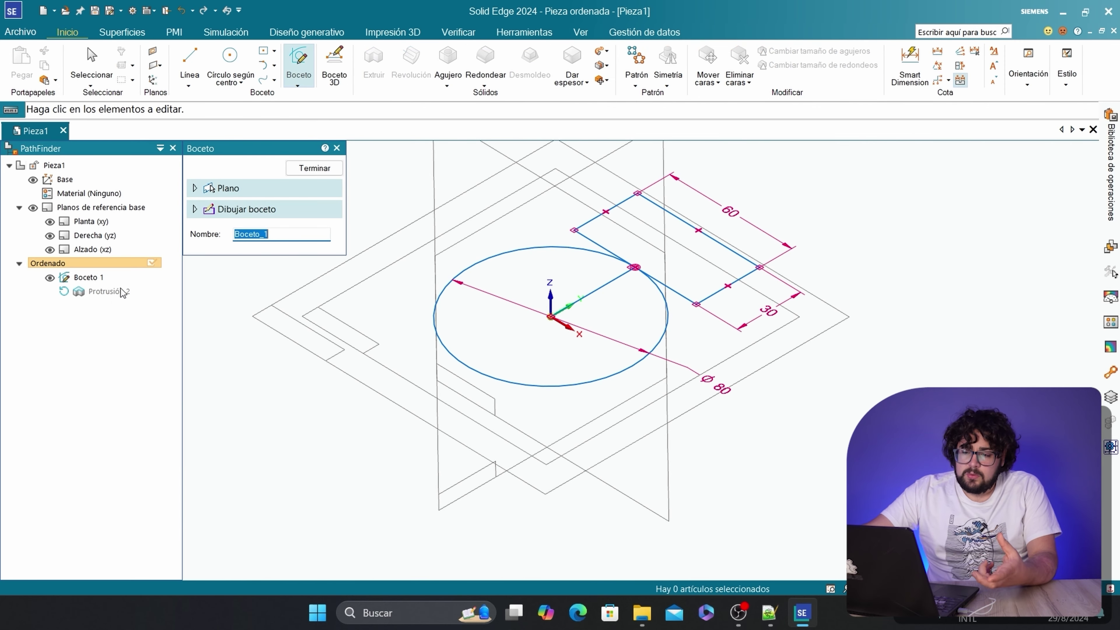
click(317, 170)
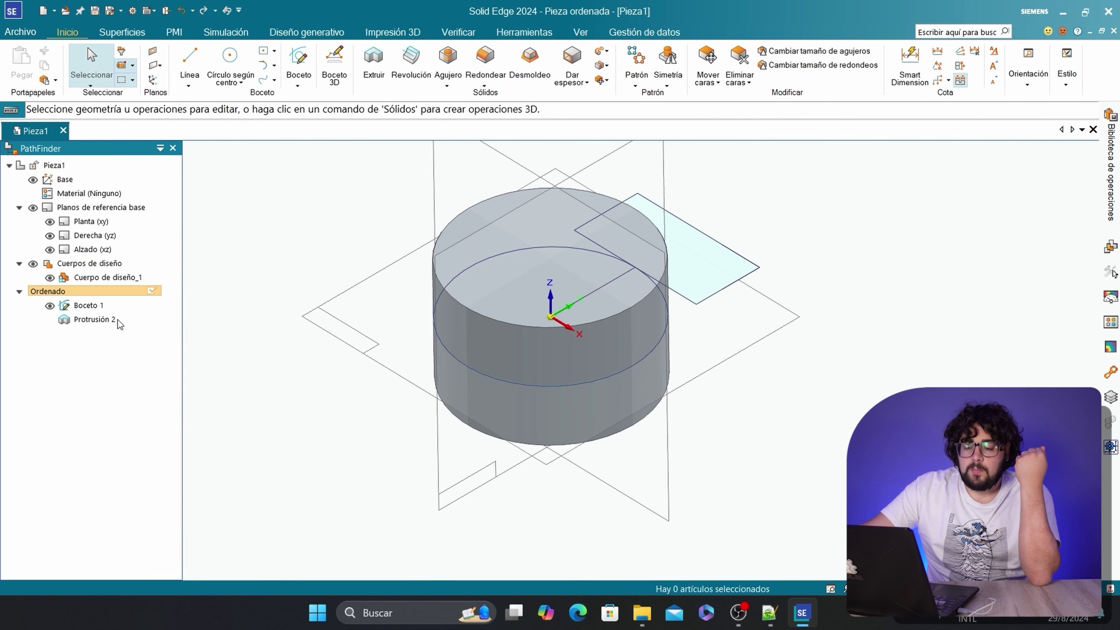
Edit Protrusión 2 so its symmetric extrusion distance is 80 mm
click(104, 320)
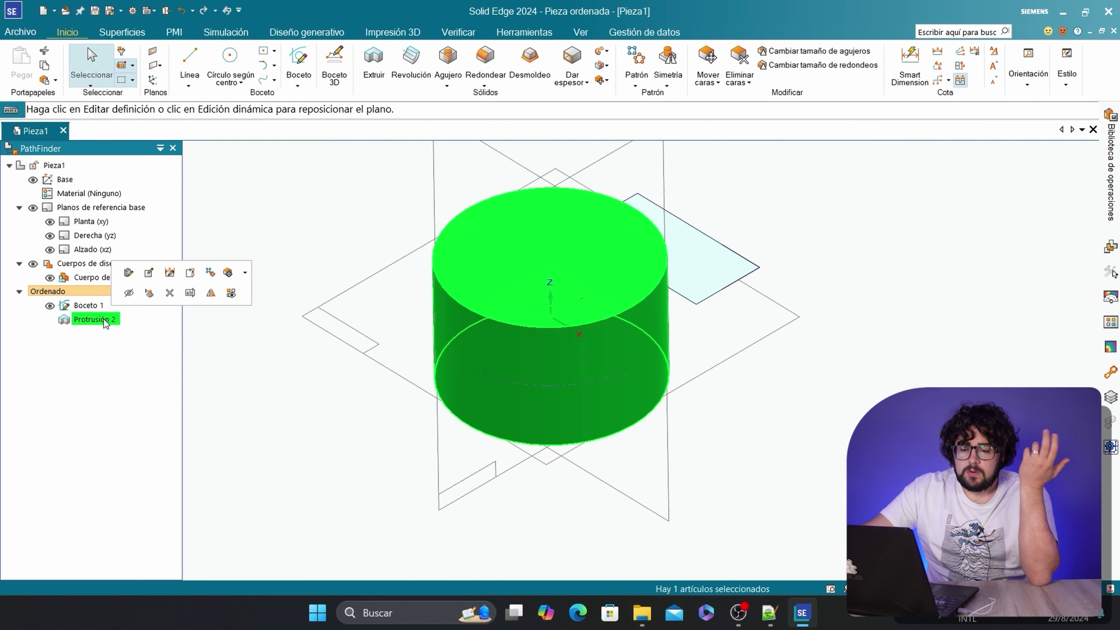
click(135, 278)
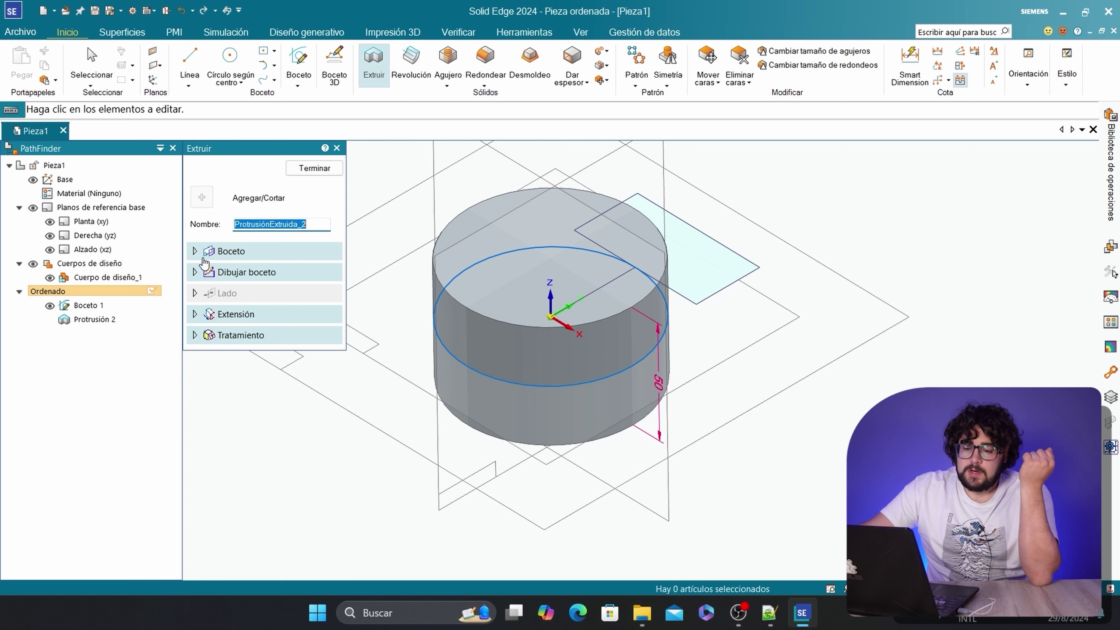
click(193, 313)
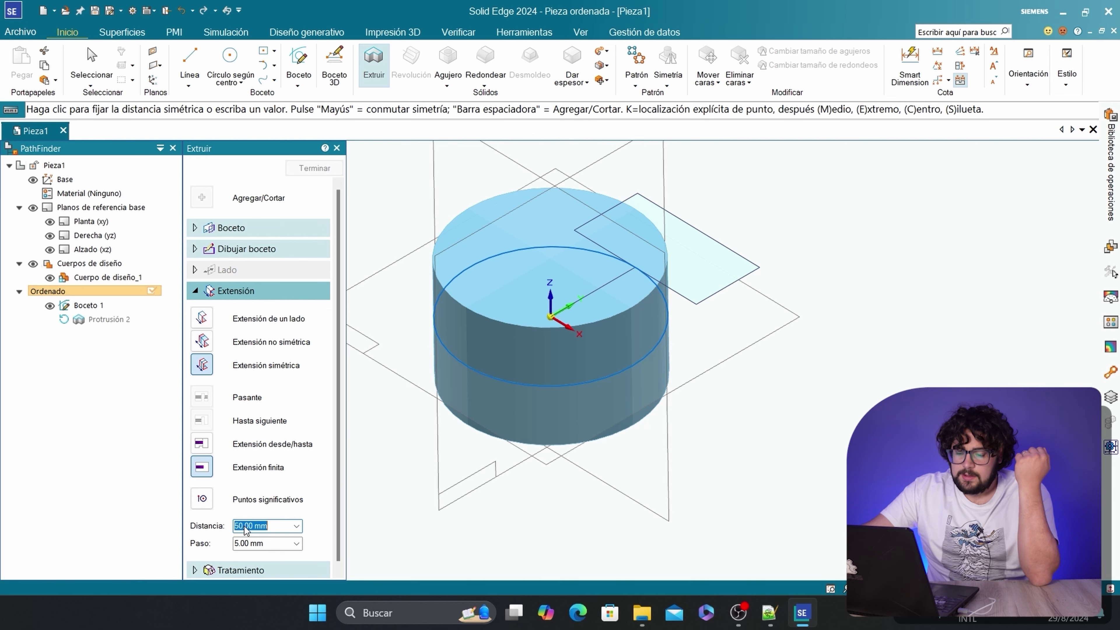
text(82)
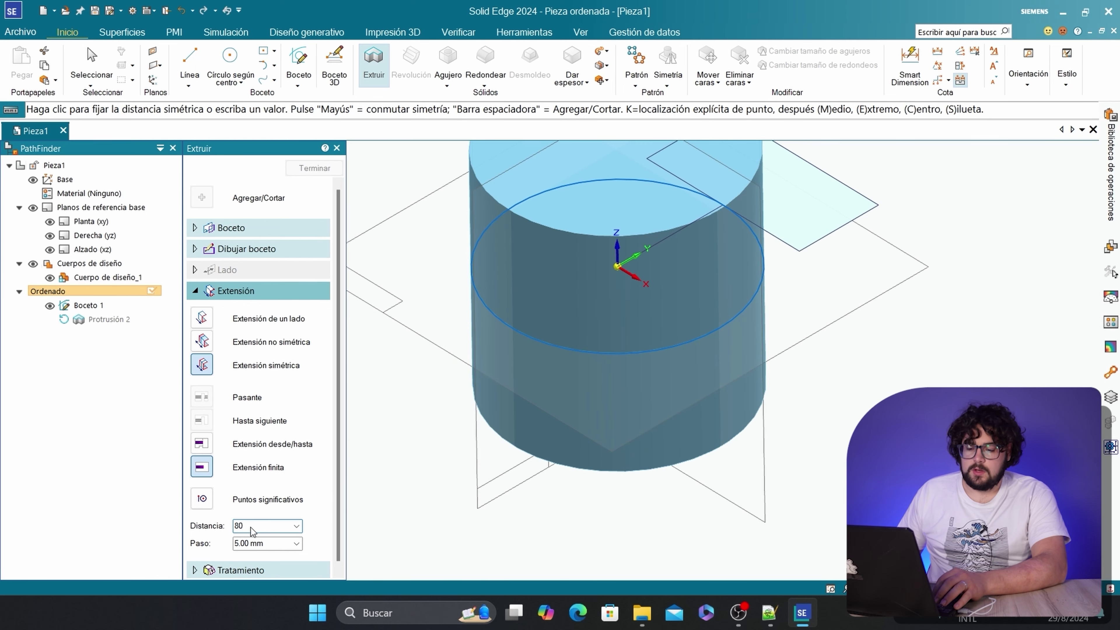
key(Return)
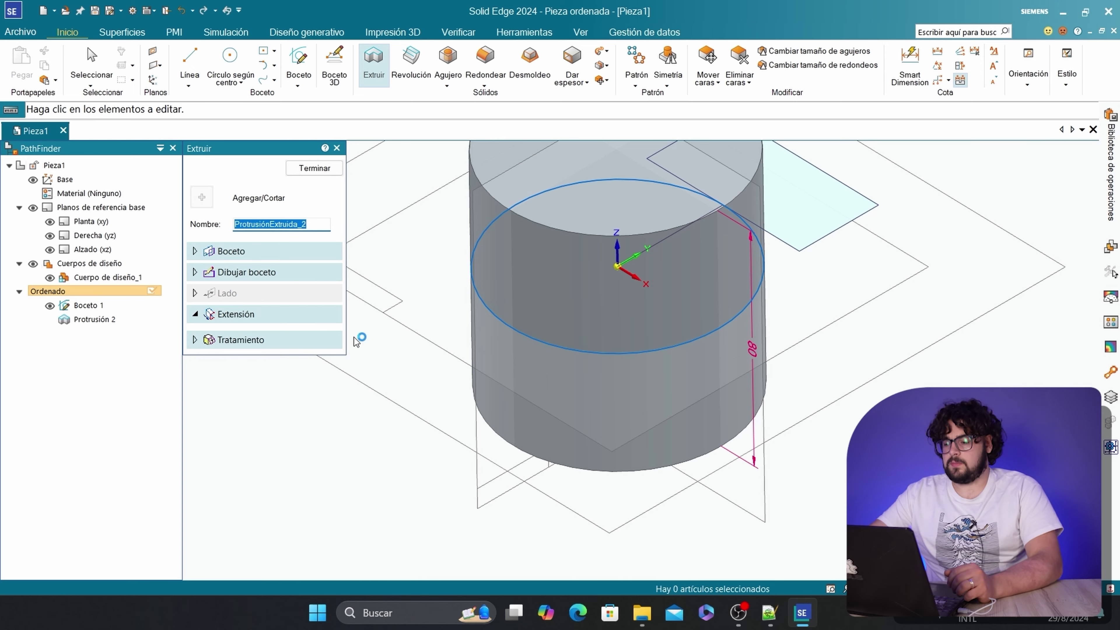
scroll(338, 321, down, 3)
scroll(538, 206, up, 2)
click(304, 169)
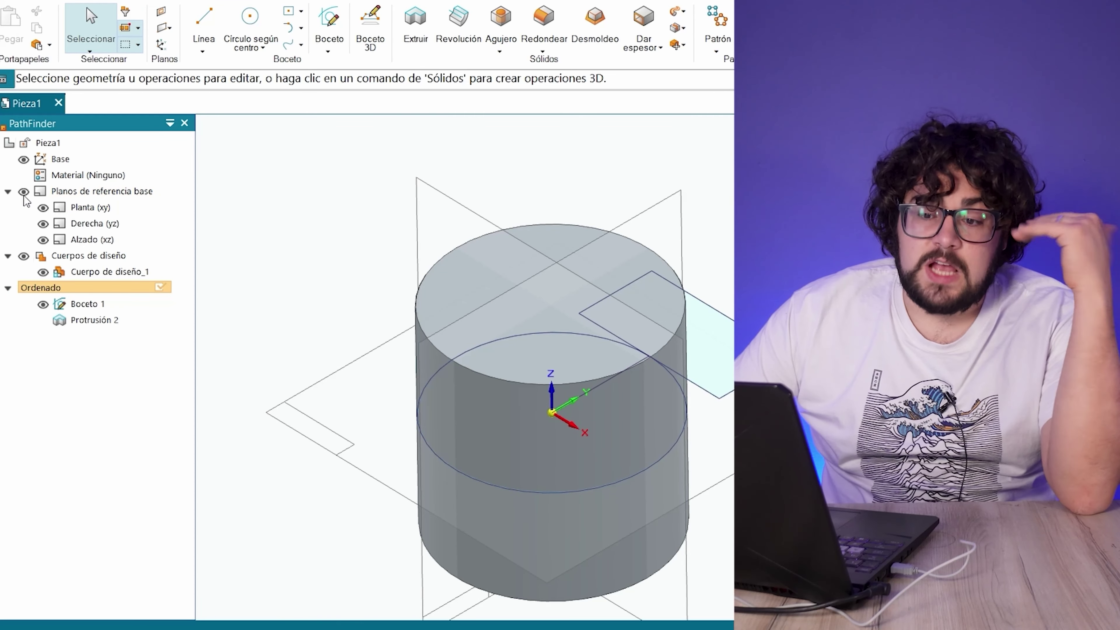
Hide the base reference planes and Boceto 1, leaving only the cylinder visible
click(23, 192)
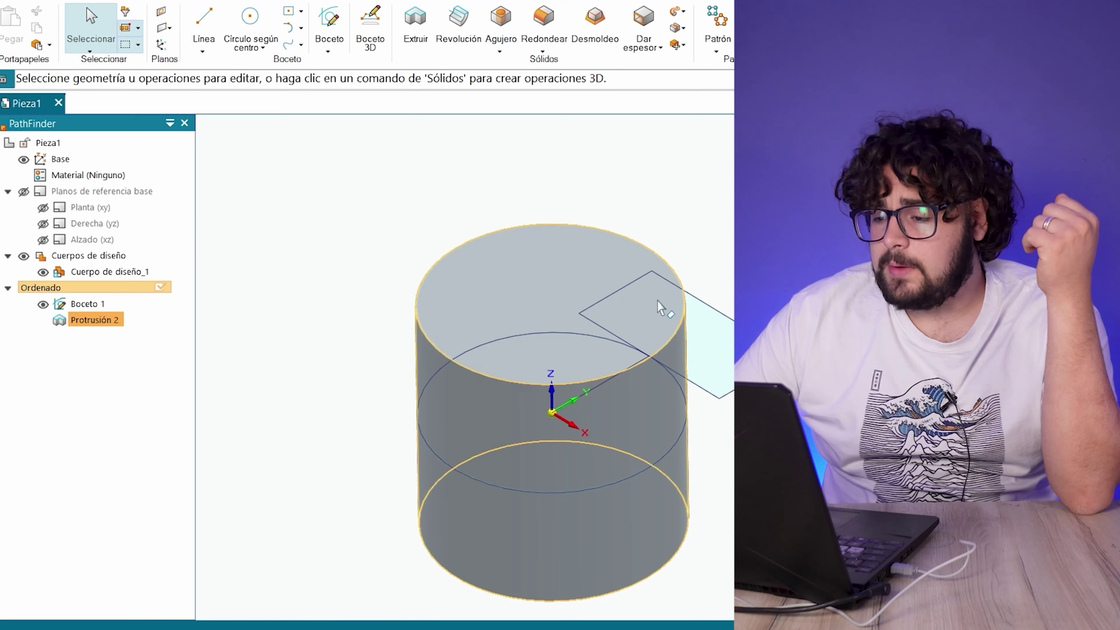
click(42, 305)
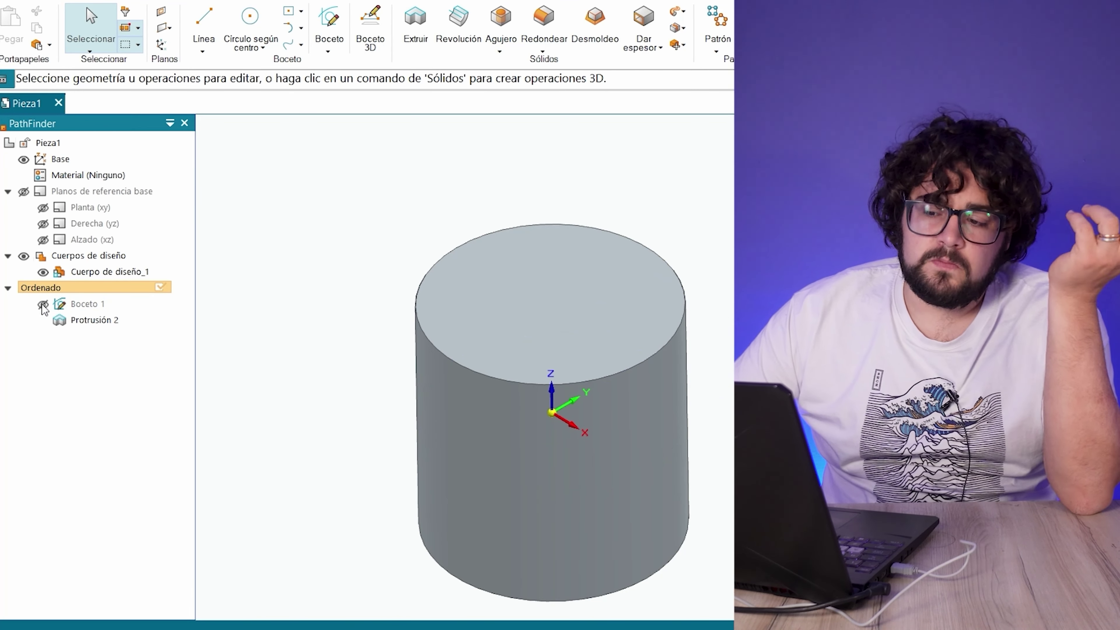
scroll(635, 419, down, 3)
scroll(637, 340, down, 1)
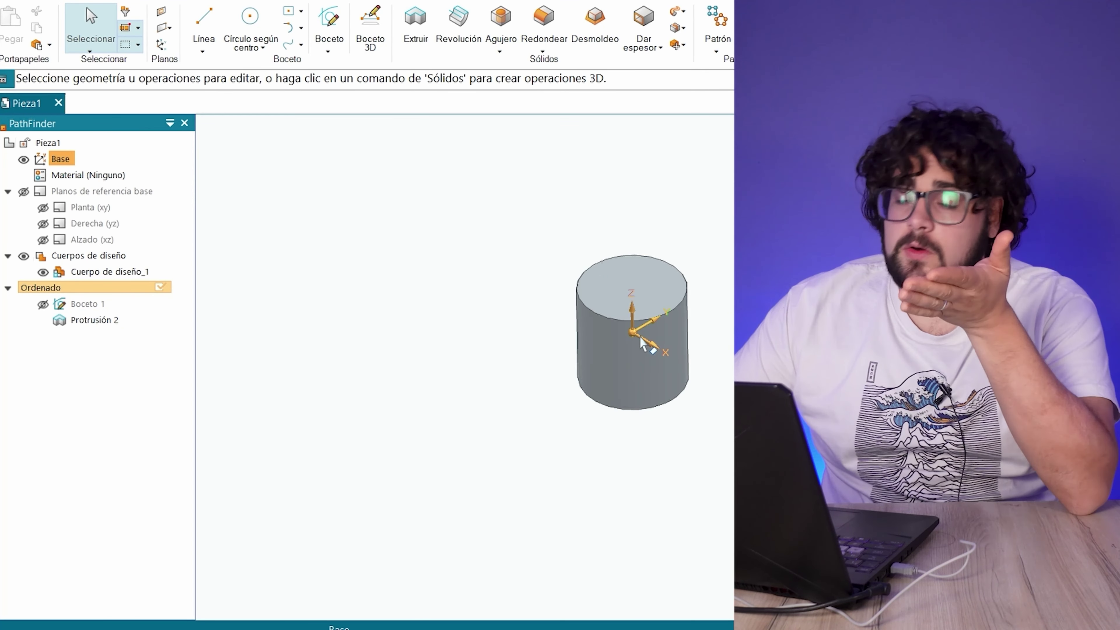
scroll(644, 336, up, 2)
scroll(652, 327, up, 1)
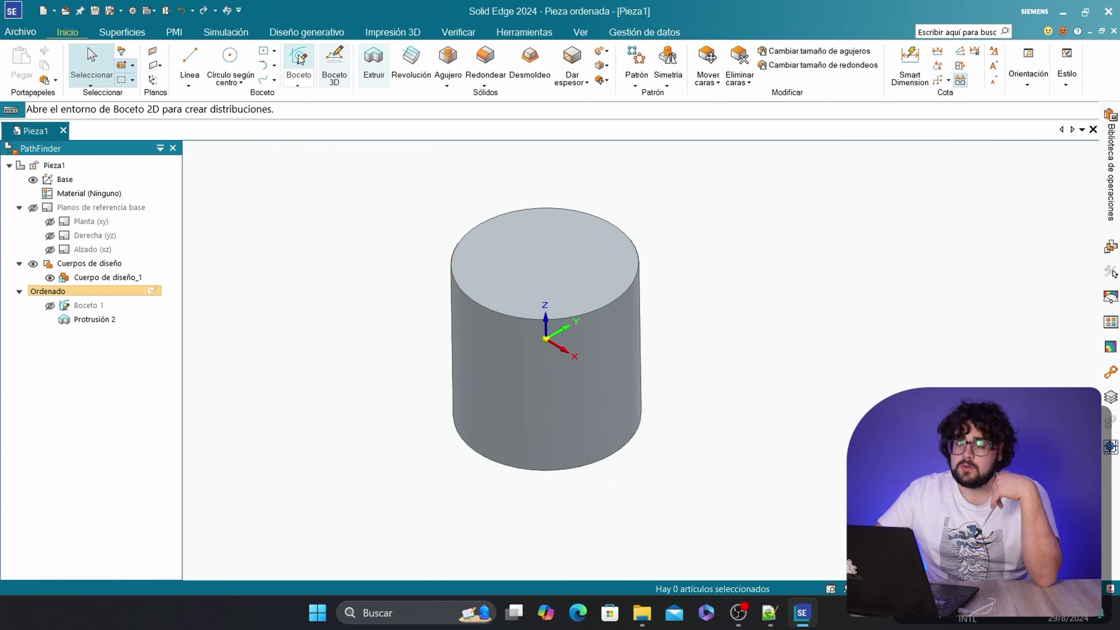
click(300, 66)
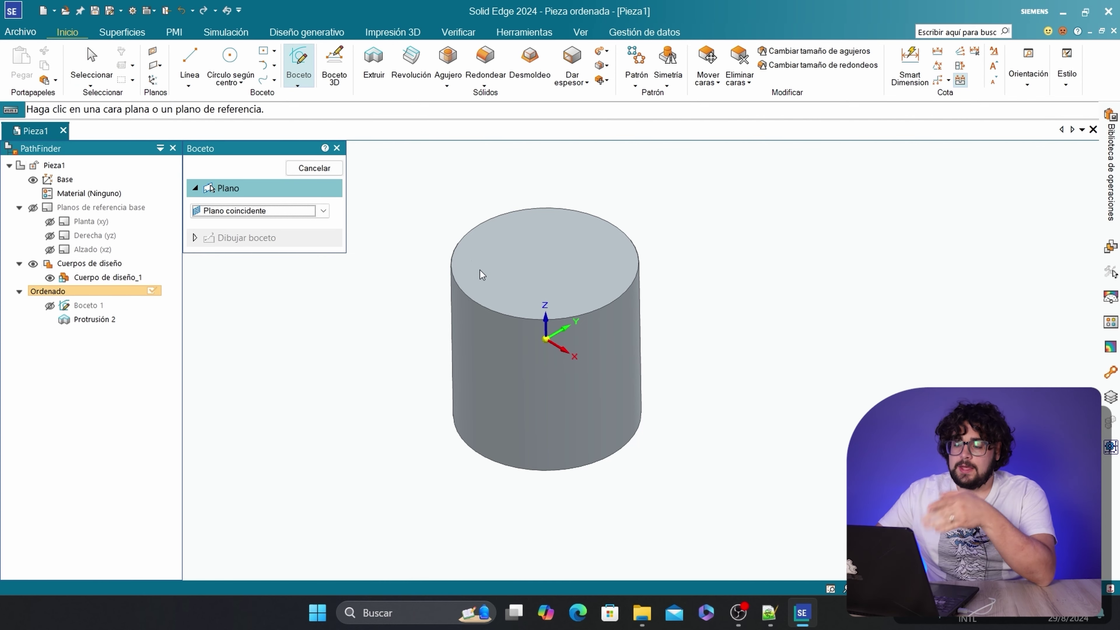
Place Boceto 2 on the cylinder's top face and anchor a centre-based rectangle at the origin
click(510, 272)
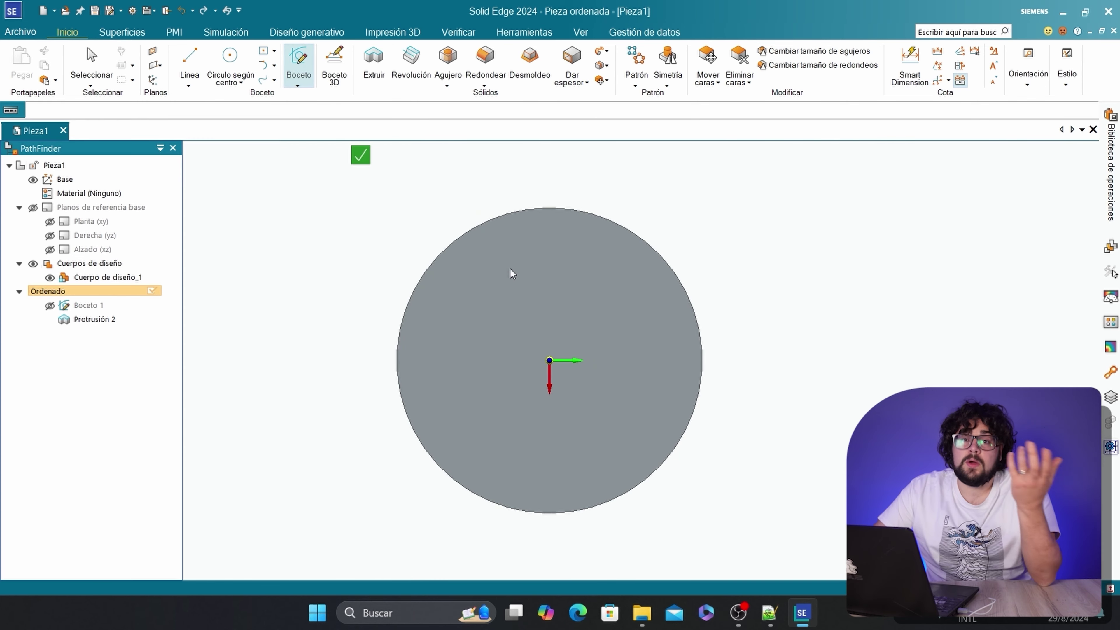
click(177, 72)
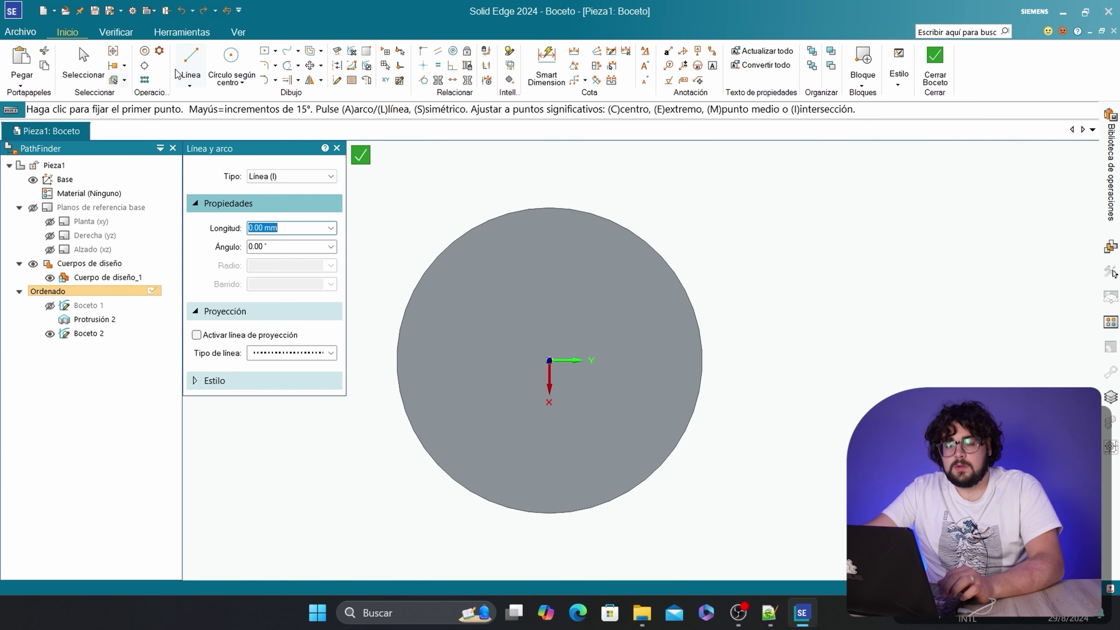
click(263, 51)
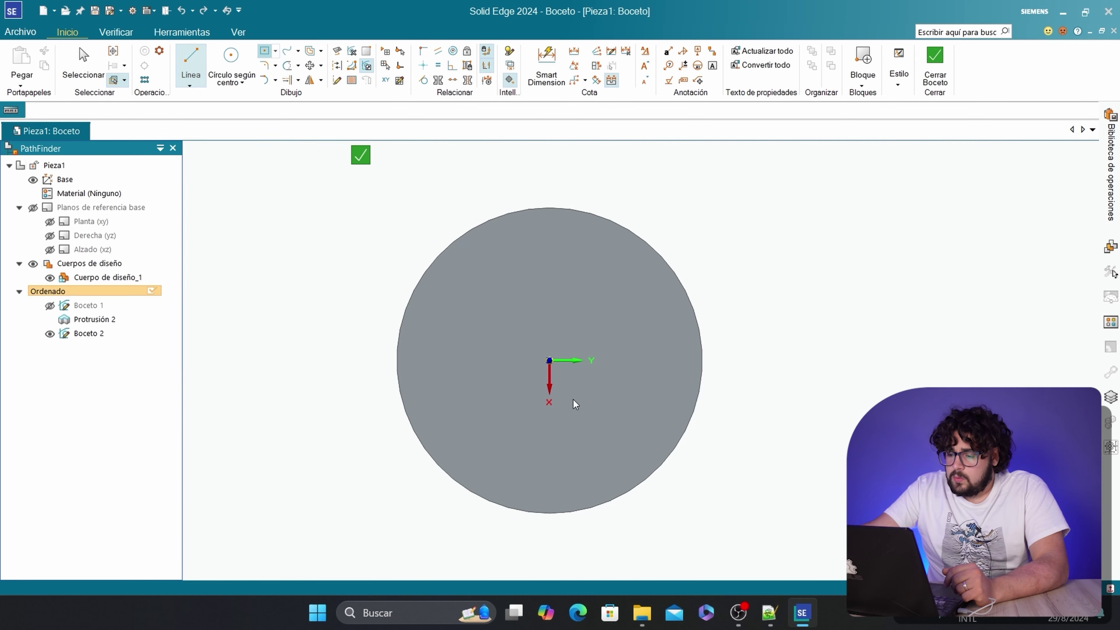
click(549, 360)
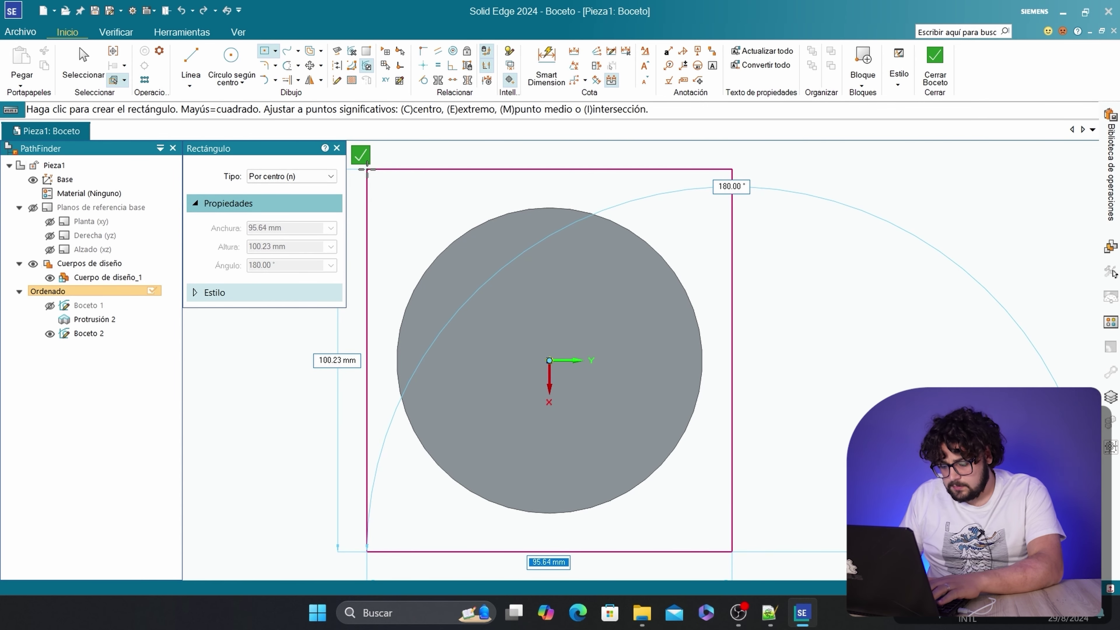
Draw a 70 × 70 mm square centred on the origin
text(70)
key(Tab)
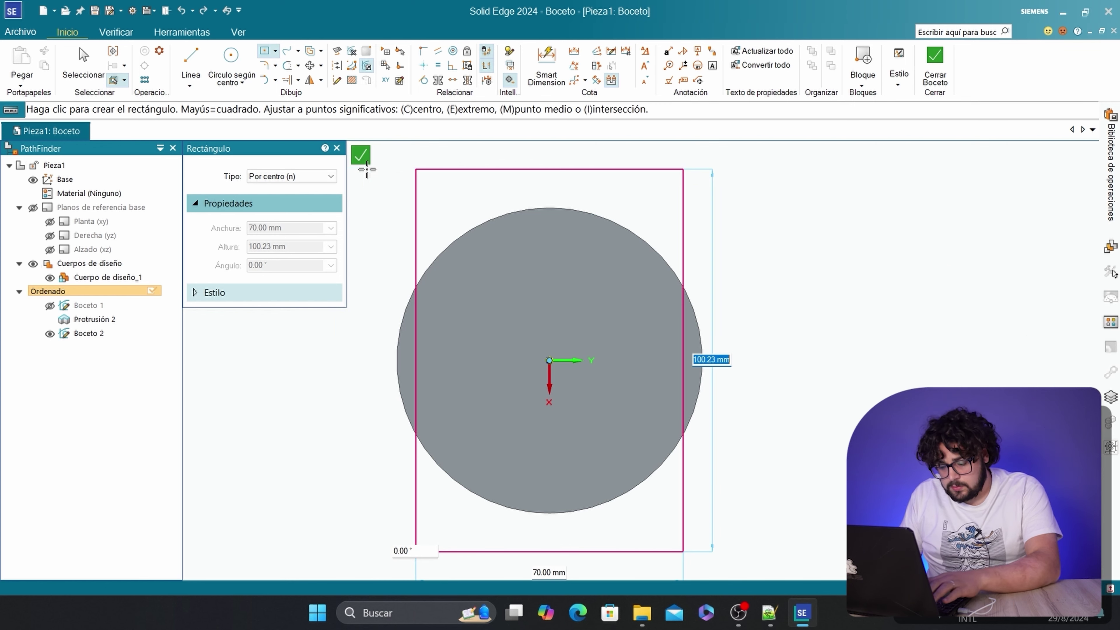
text(70)
key(Return)
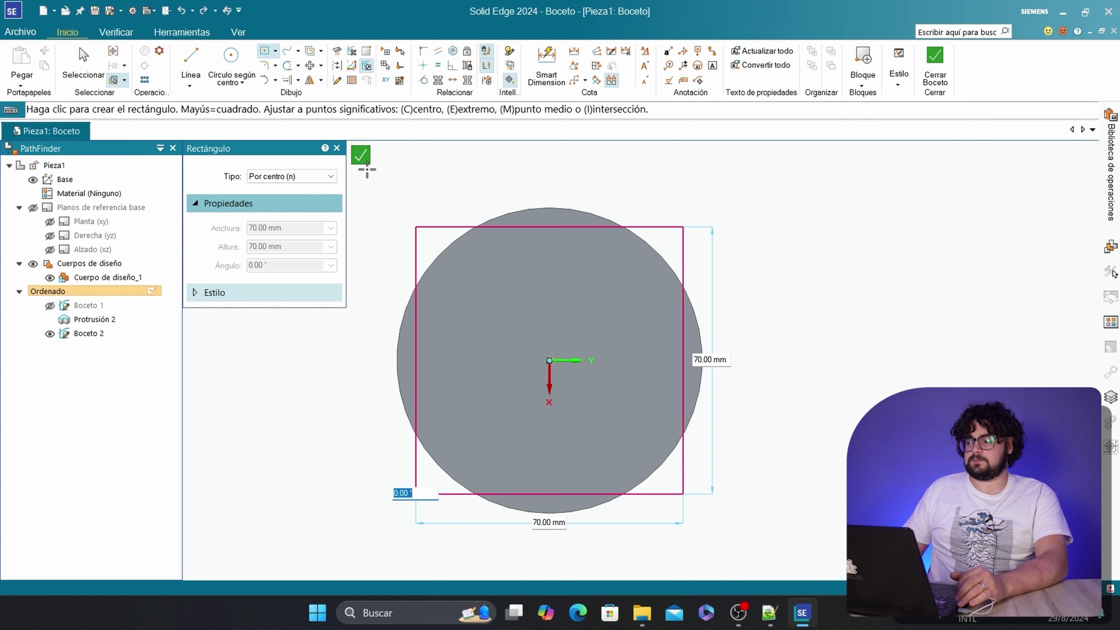
key(Escape)
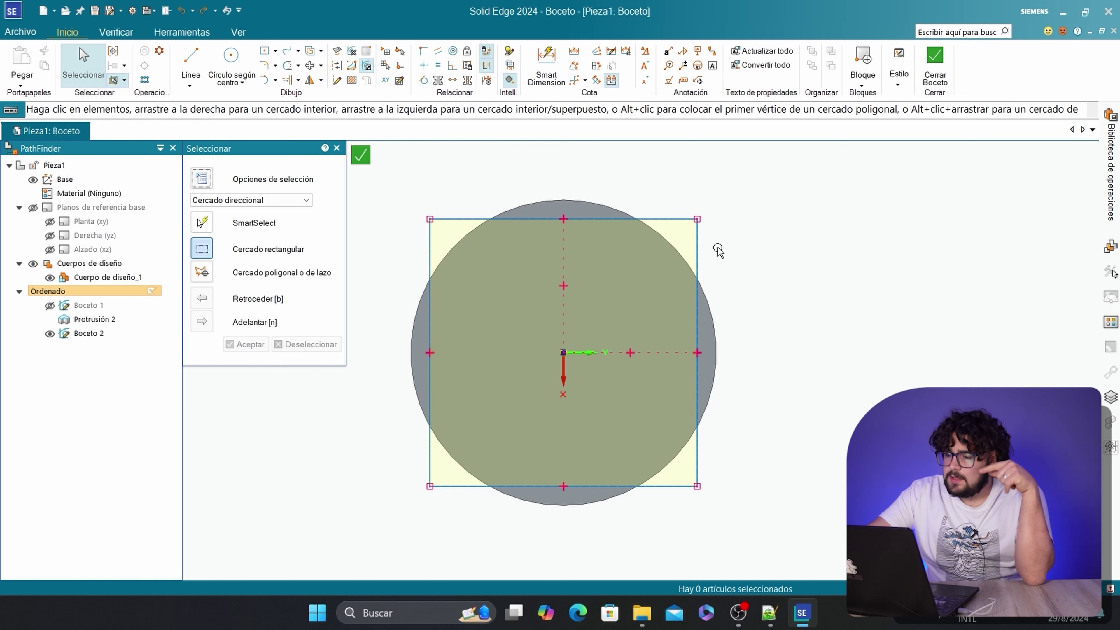
click(438, 66)
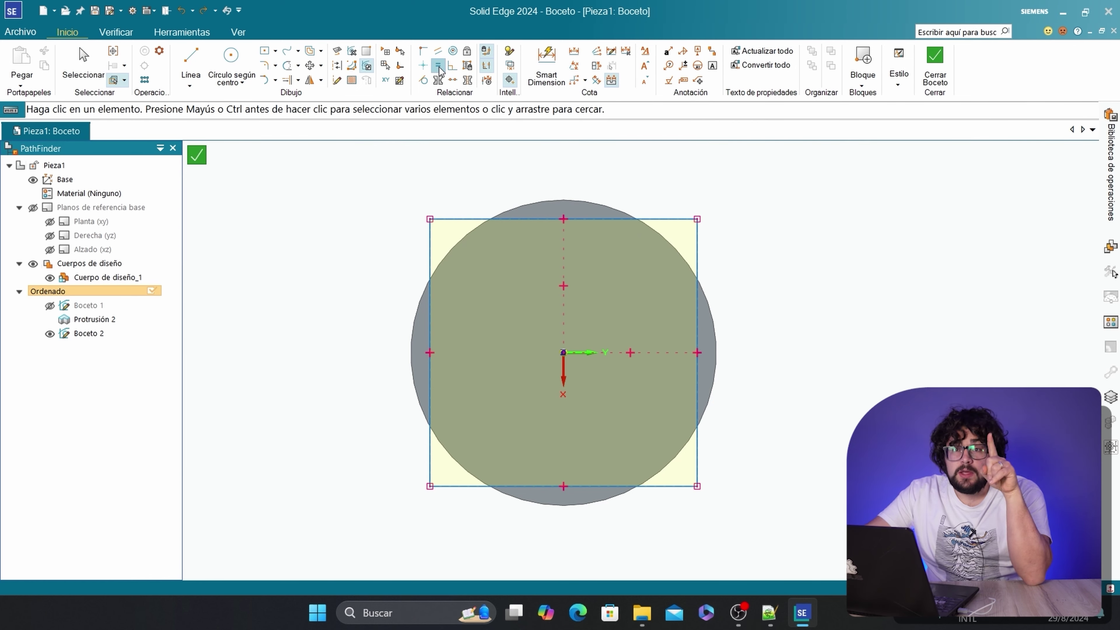
Constrain the square's top and left edges equal and add a vertical dimension on its right edge
click(441, 219)
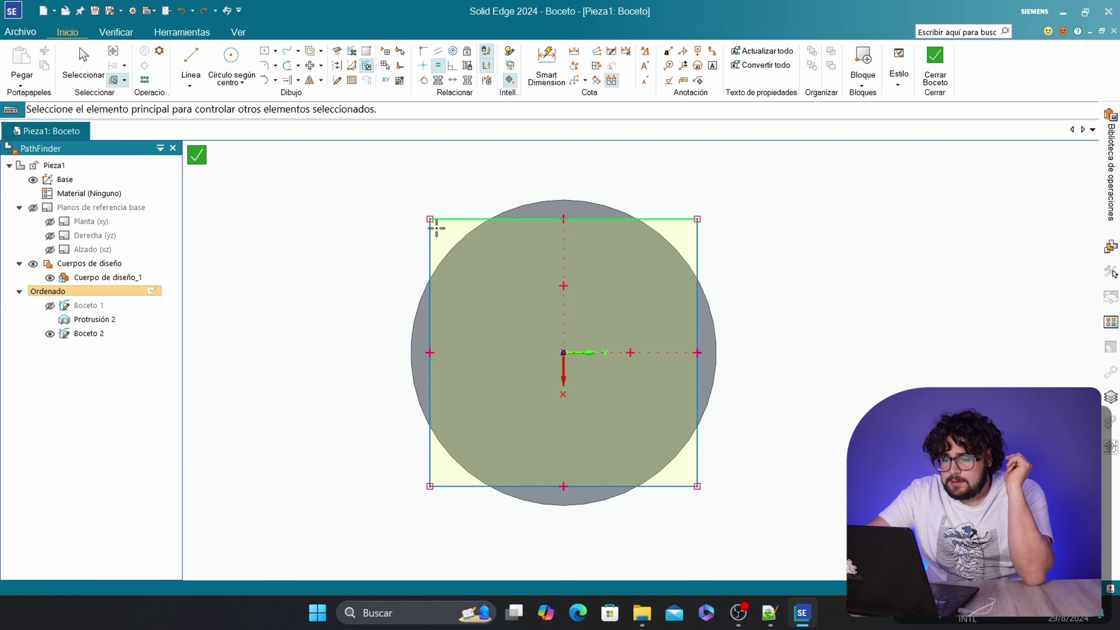
click(431, 238)
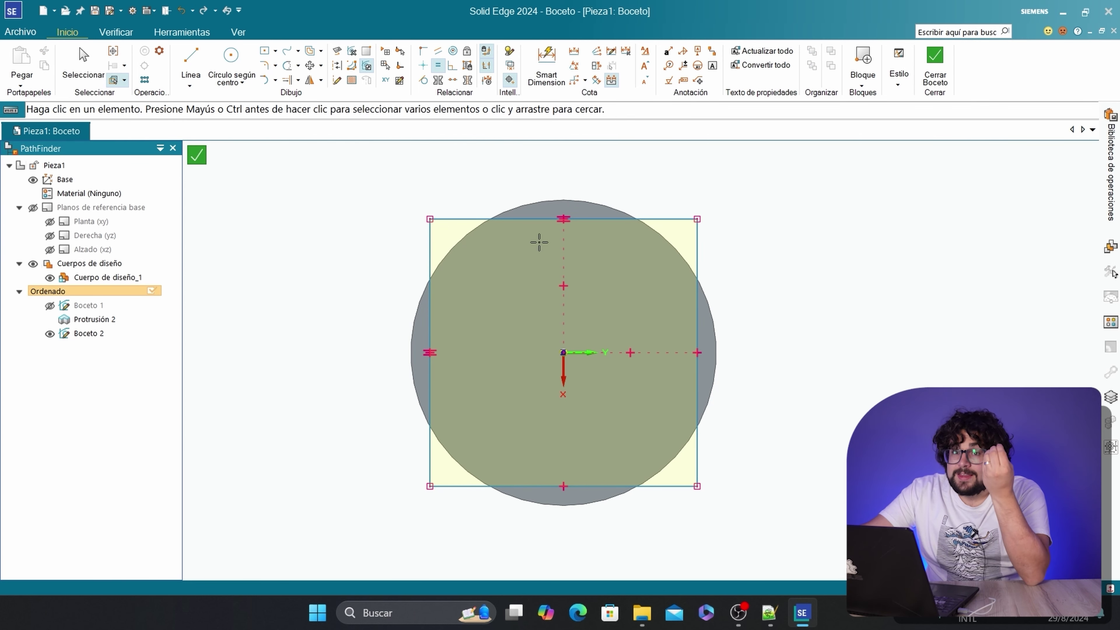
click(547, 64)
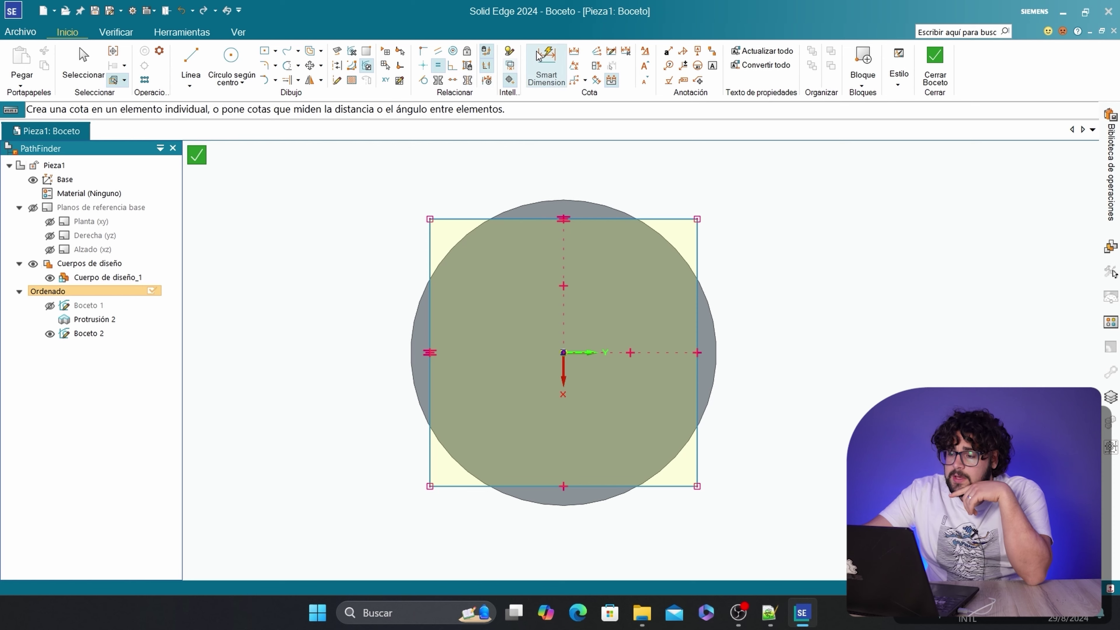
click(697, 238)
click(771, 260)
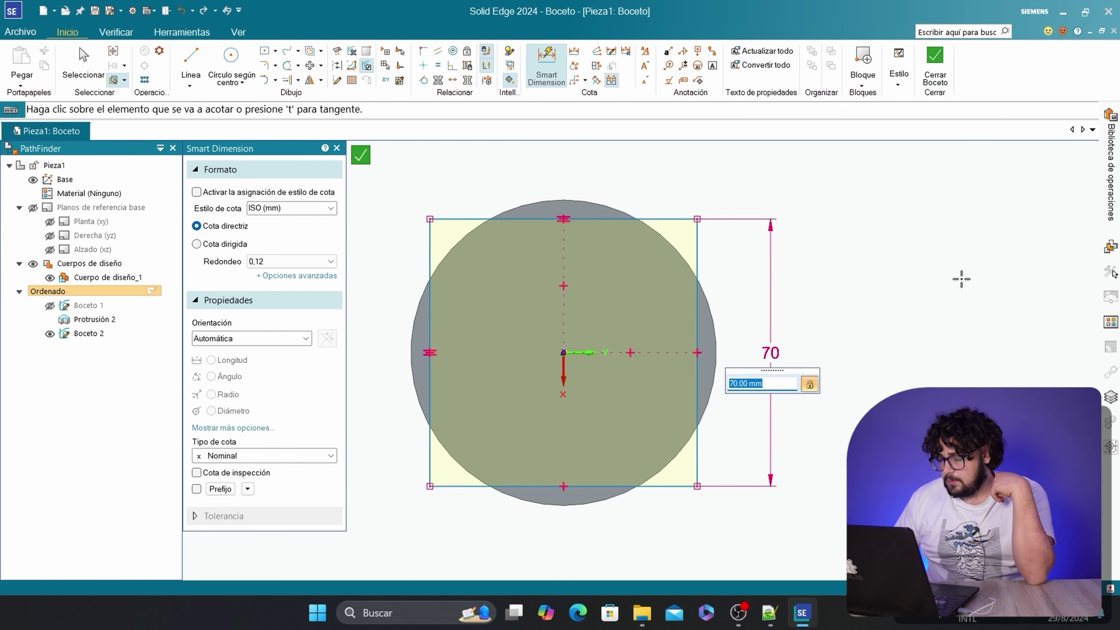
key(Return)
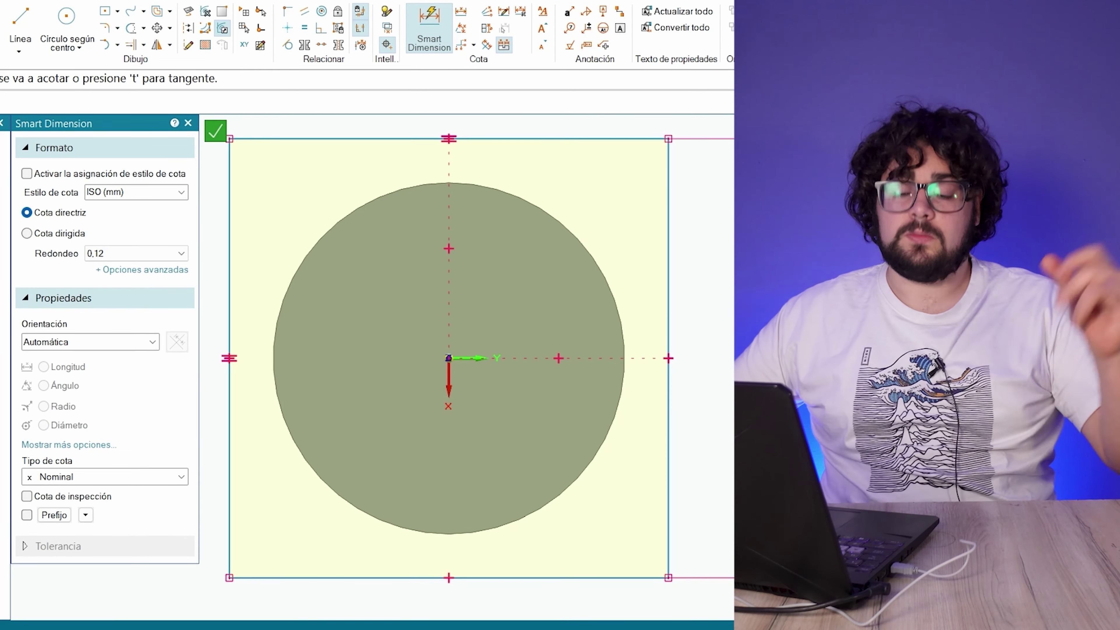
key(Escape)
key(Escape)
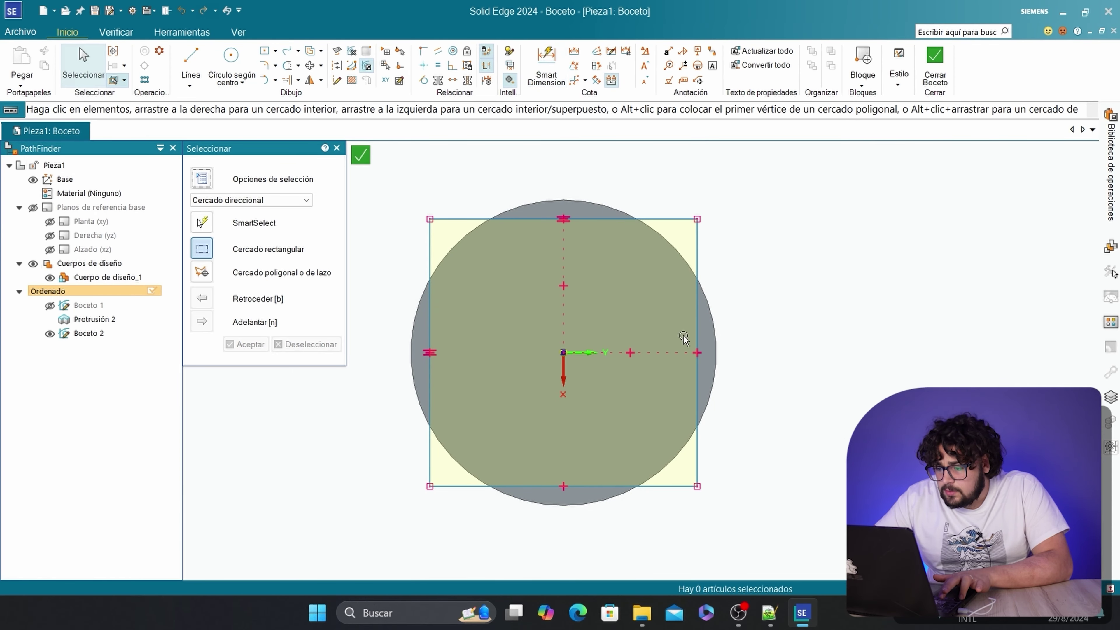
Set the square's side length to 100 mm
click(546, 64)
click(697, 300)
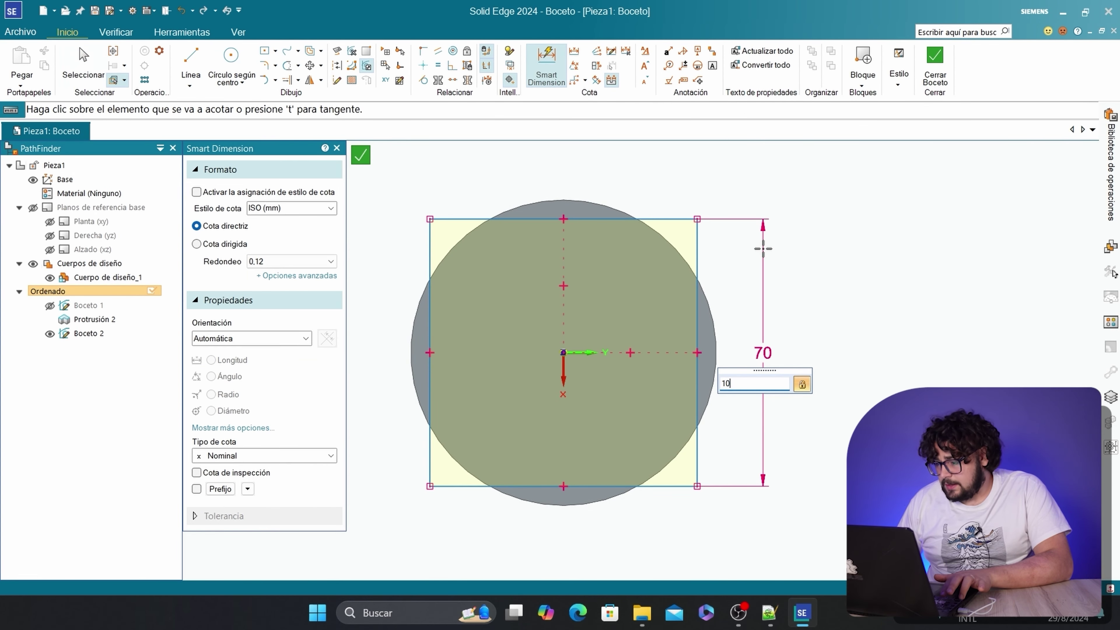
text(0)
key(Return)
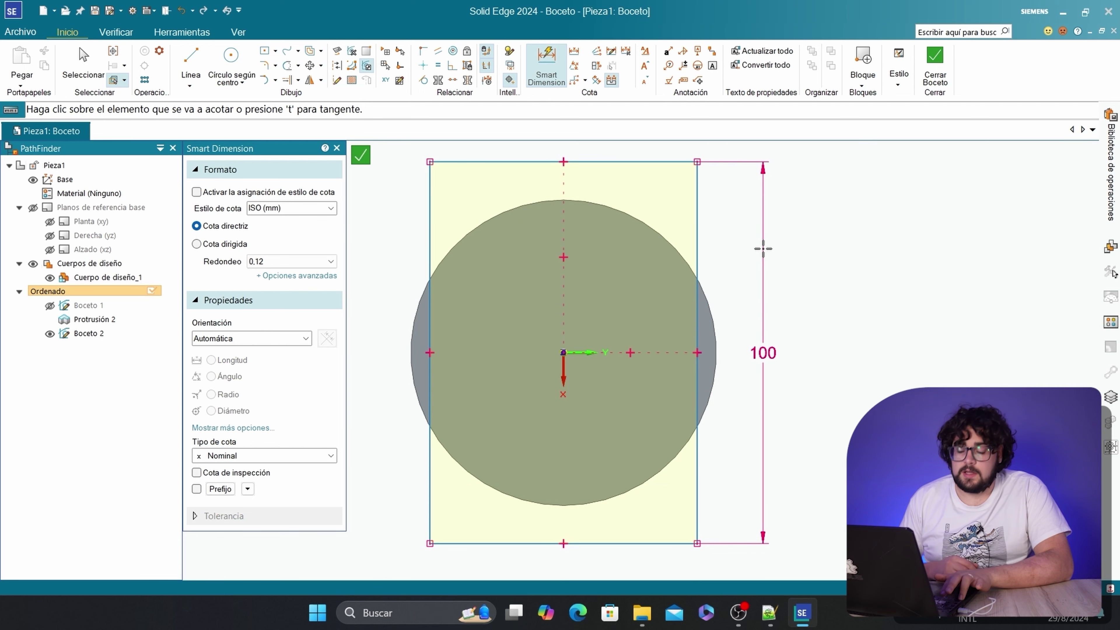
key(Escape)
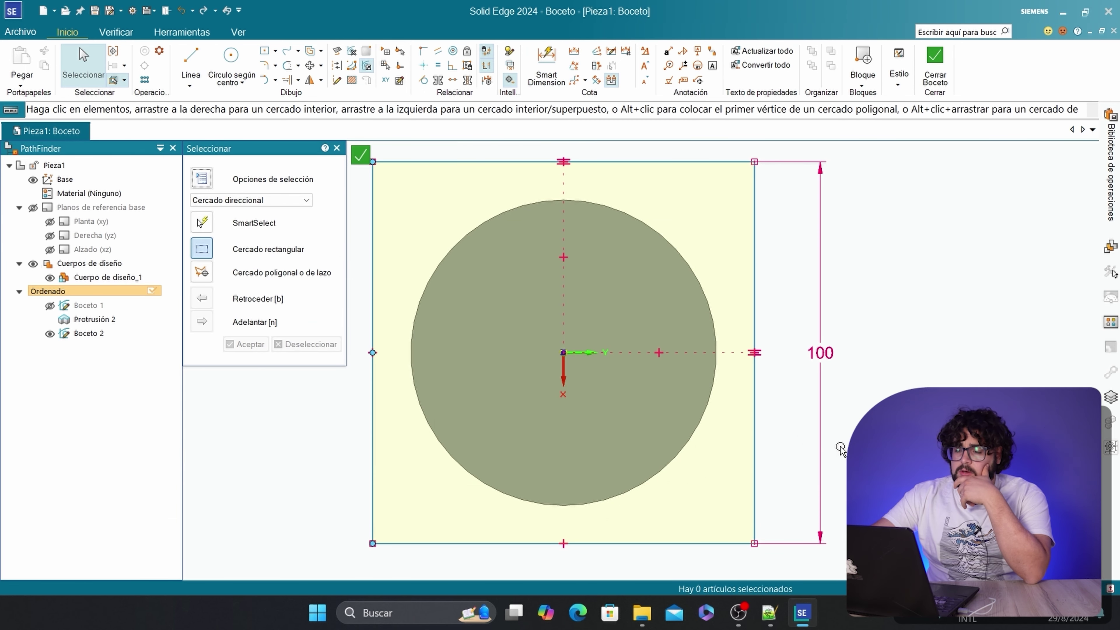
key(l)
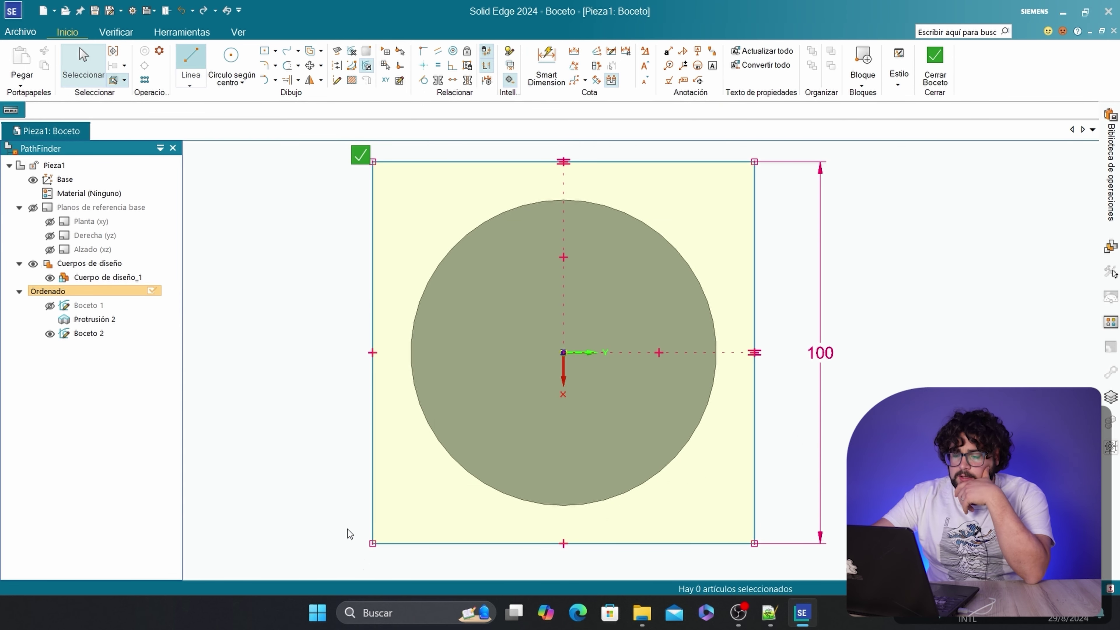
Draw a diagonal from the square's bottom-left to top-right corner and close Boceto 2
click(374, 543)
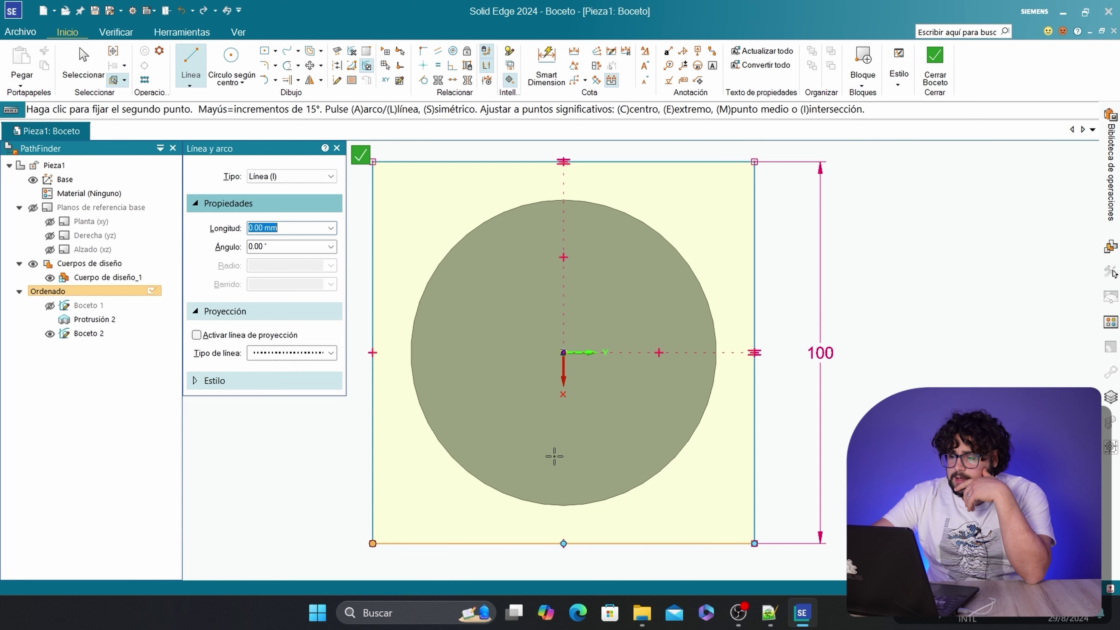
click(755, 161)
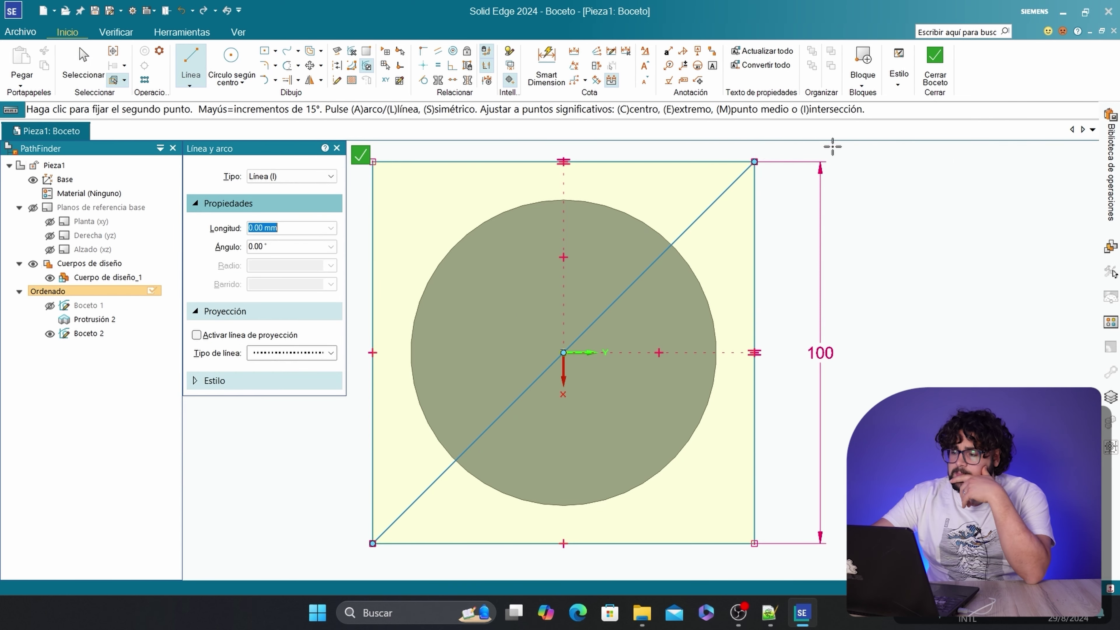
click(944, 61)
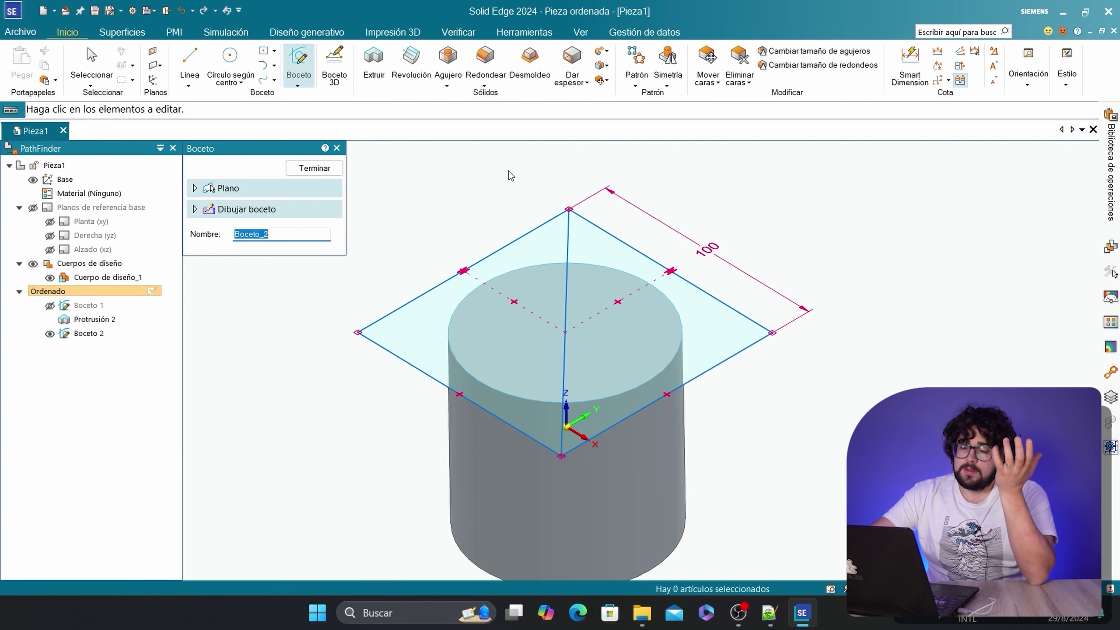
Revolve Boceto 2's left triangular region about the vertical sketch edge
click(415, 63)
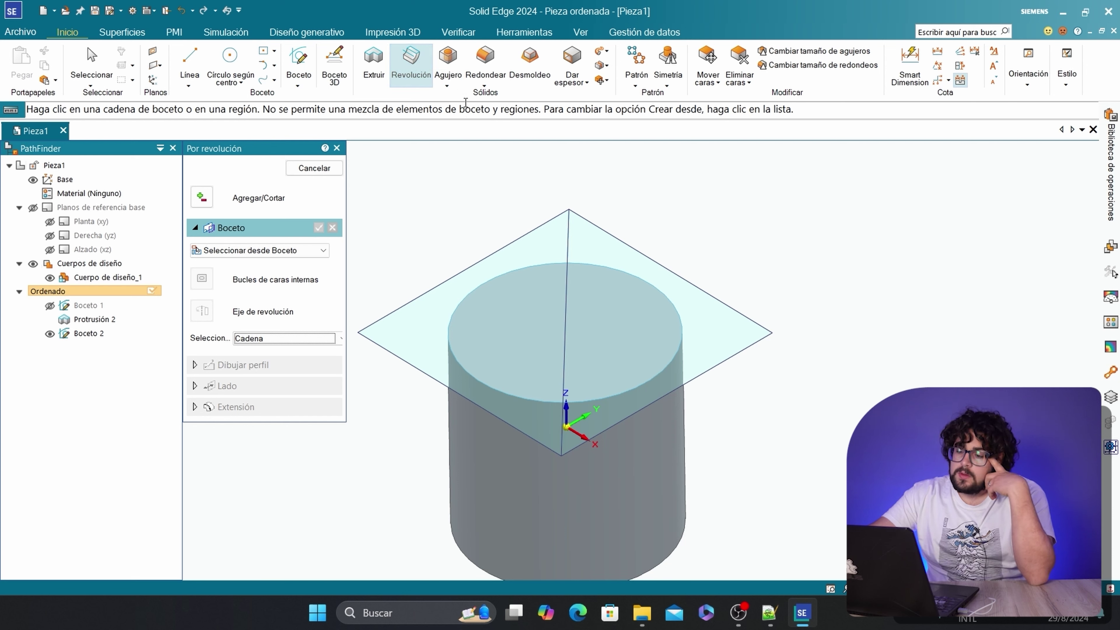
click(434, 336)
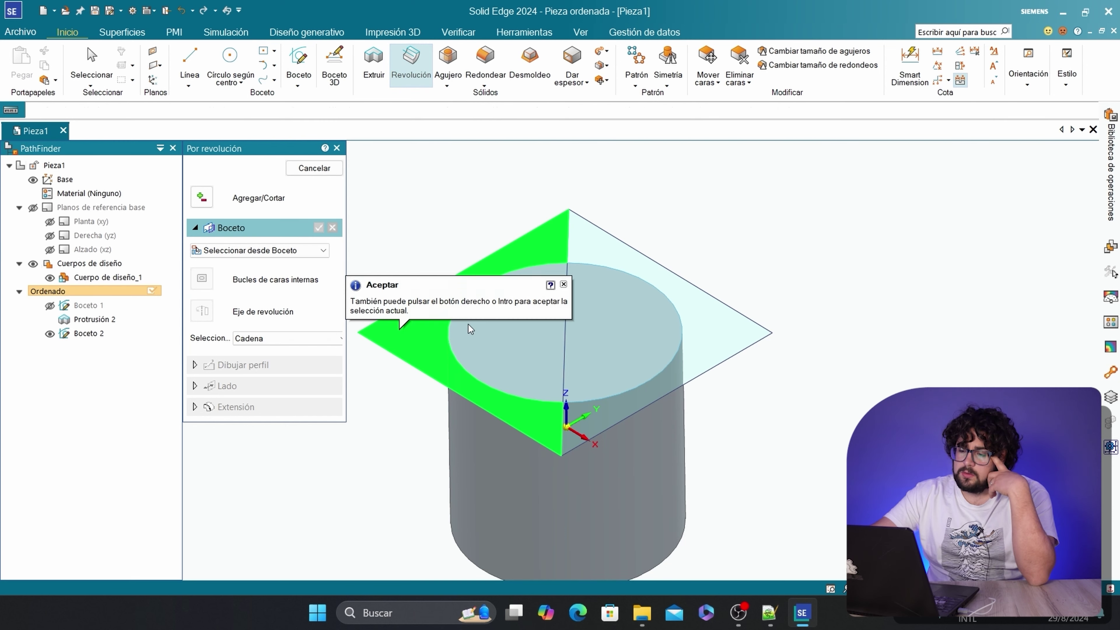
click(498, 353)
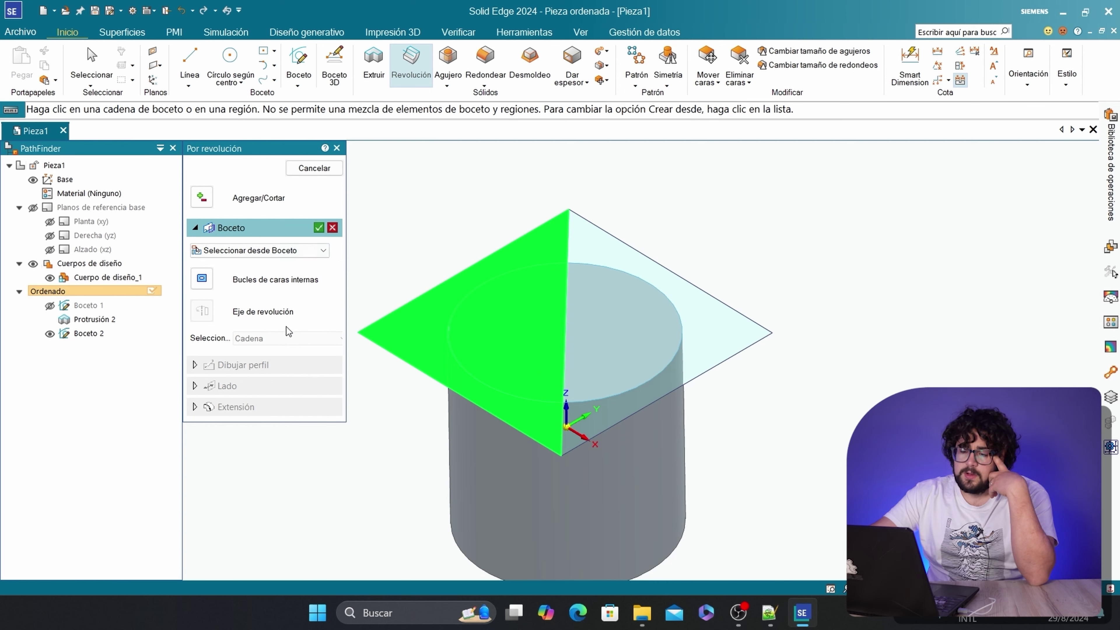
click(319, 228)
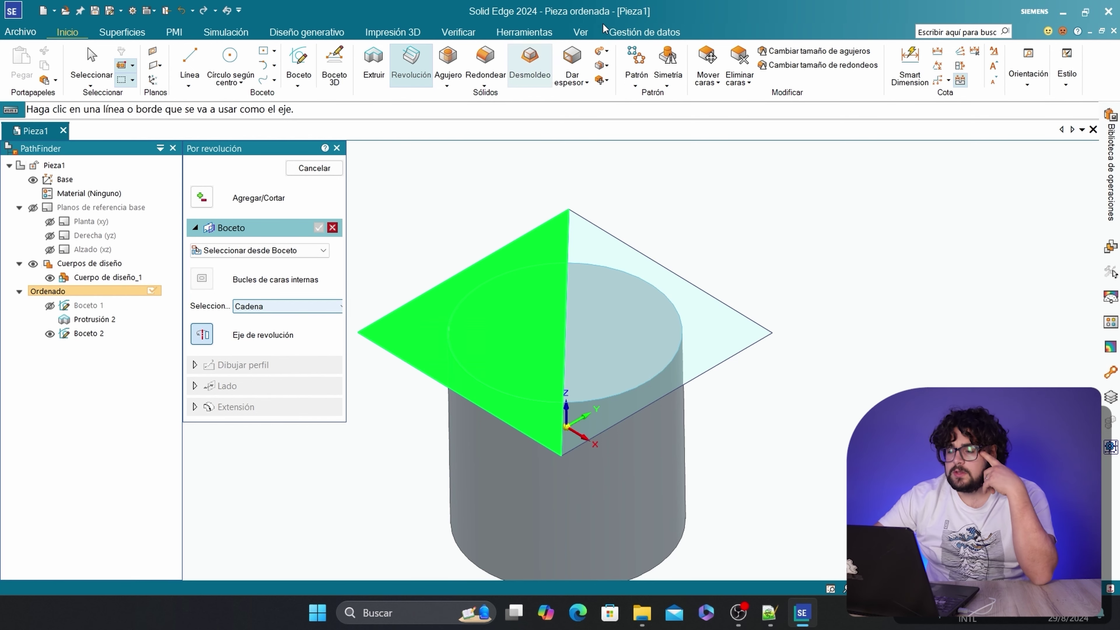
click(566, 242)
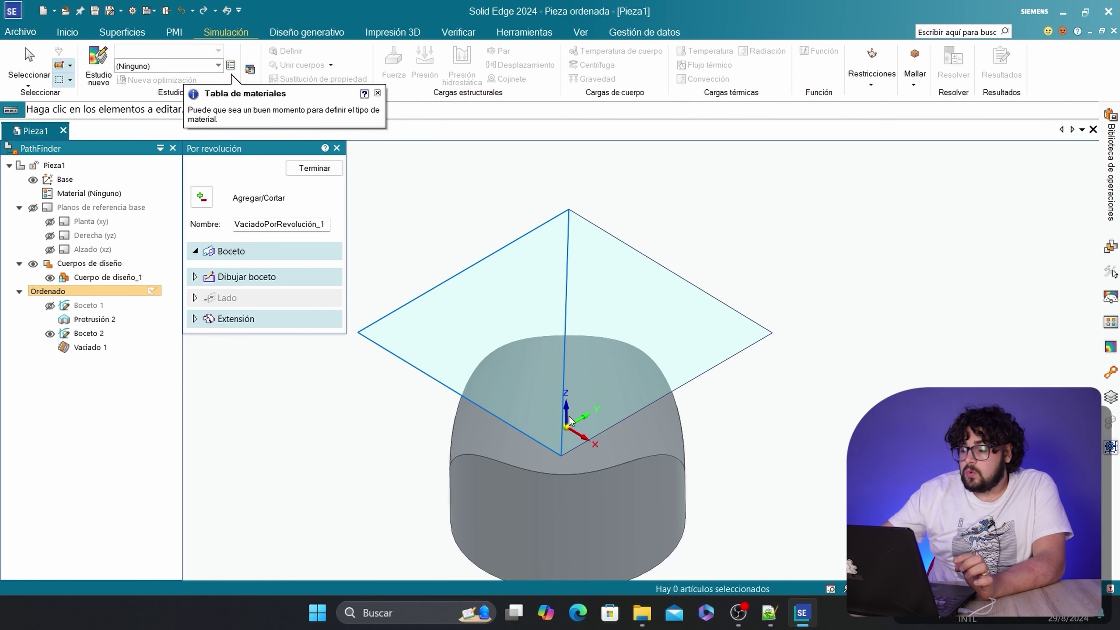
Limit the revolve to 180°, cutting a V-shaped hollow into the cylinder's top
scroll(702, 530, up, 3)
middle_drag(797, 458, 678, 491)
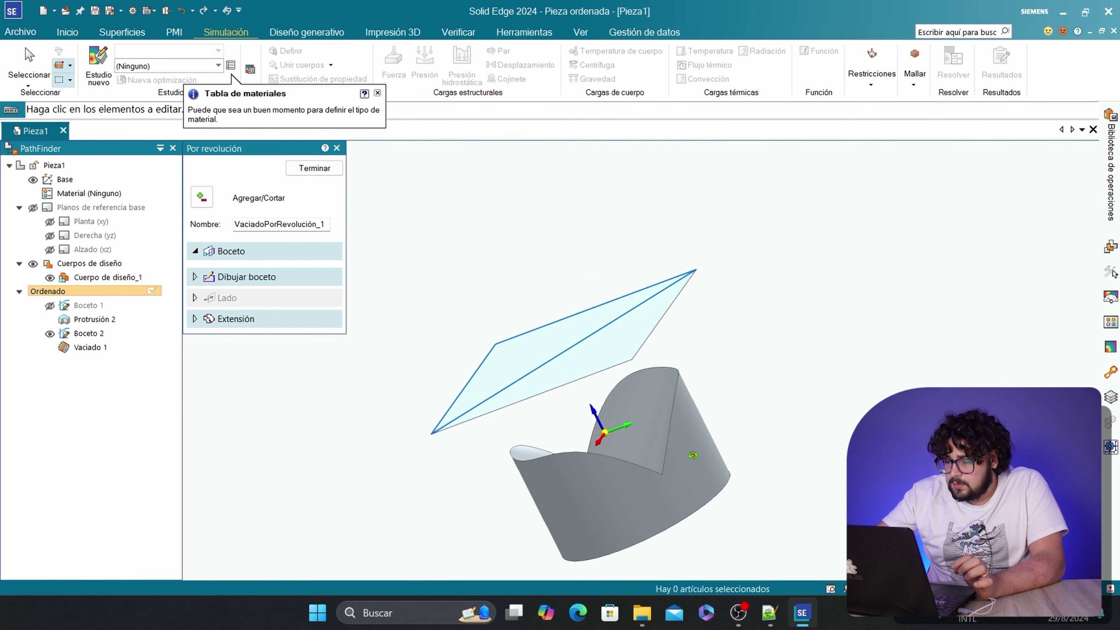
mouse_move(608, 484)
middle_down()
mouse_move(727, 458)
mouse_move(575, 458)
middle_up()
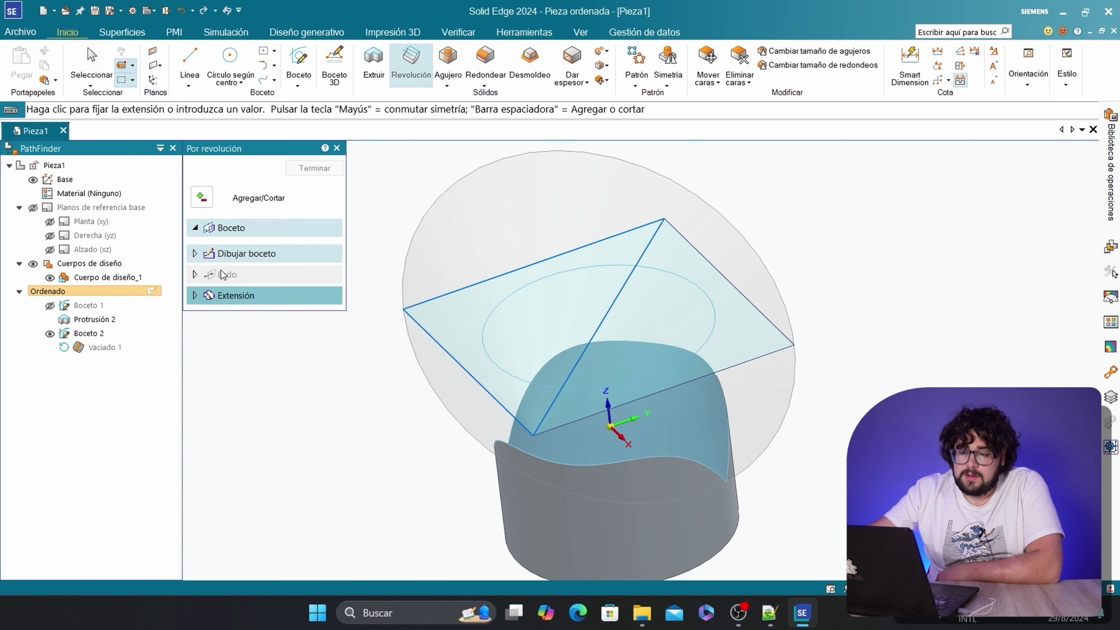
click(195, 296)
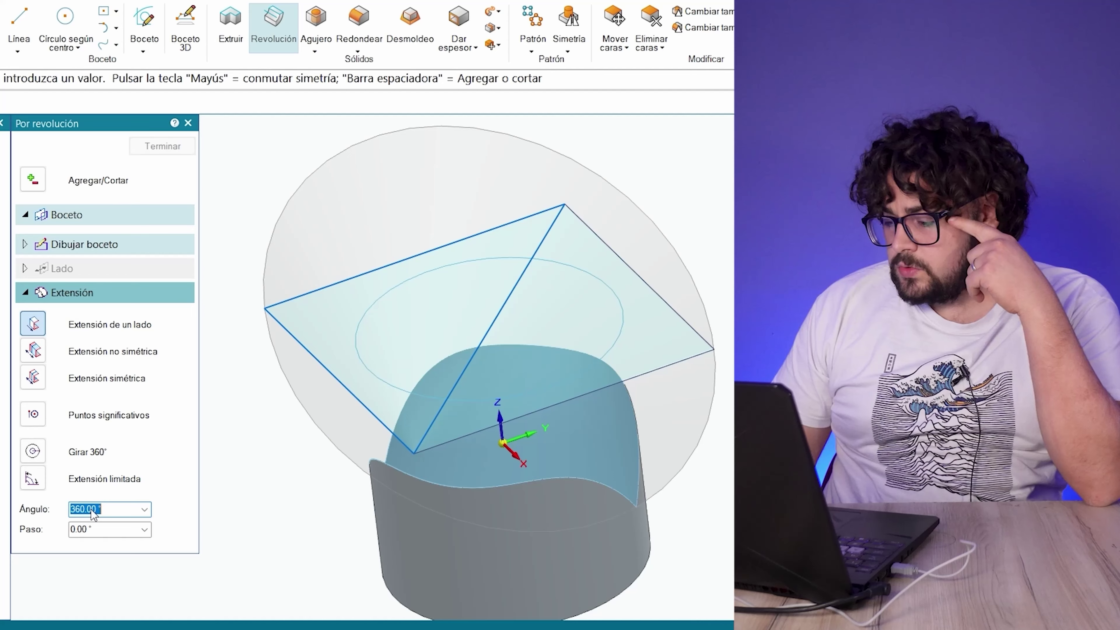
text(180)
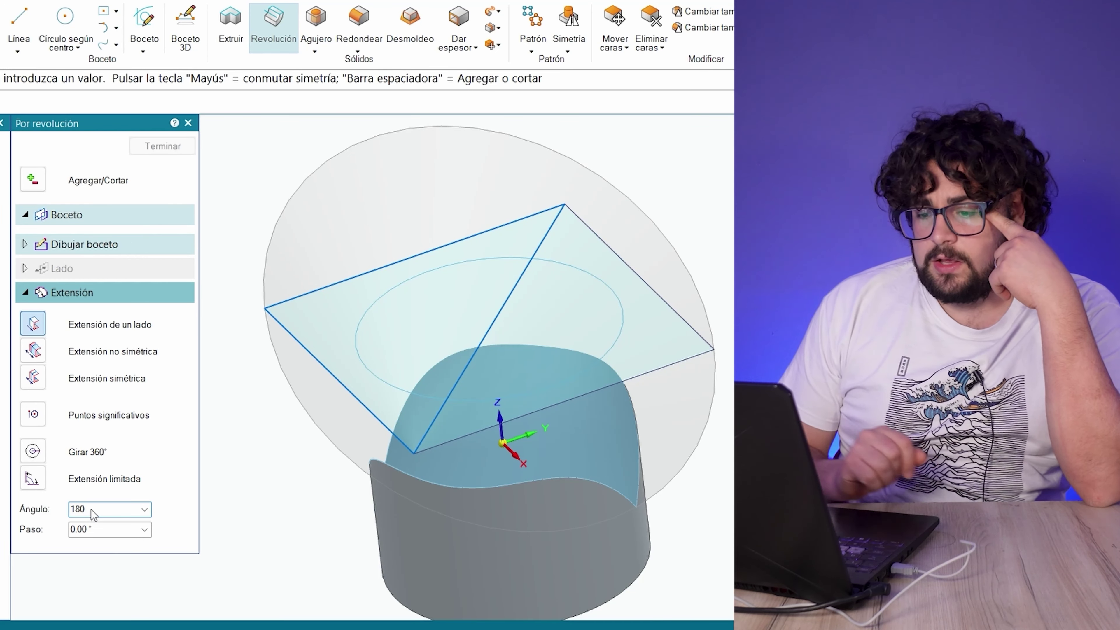
key(Tab)
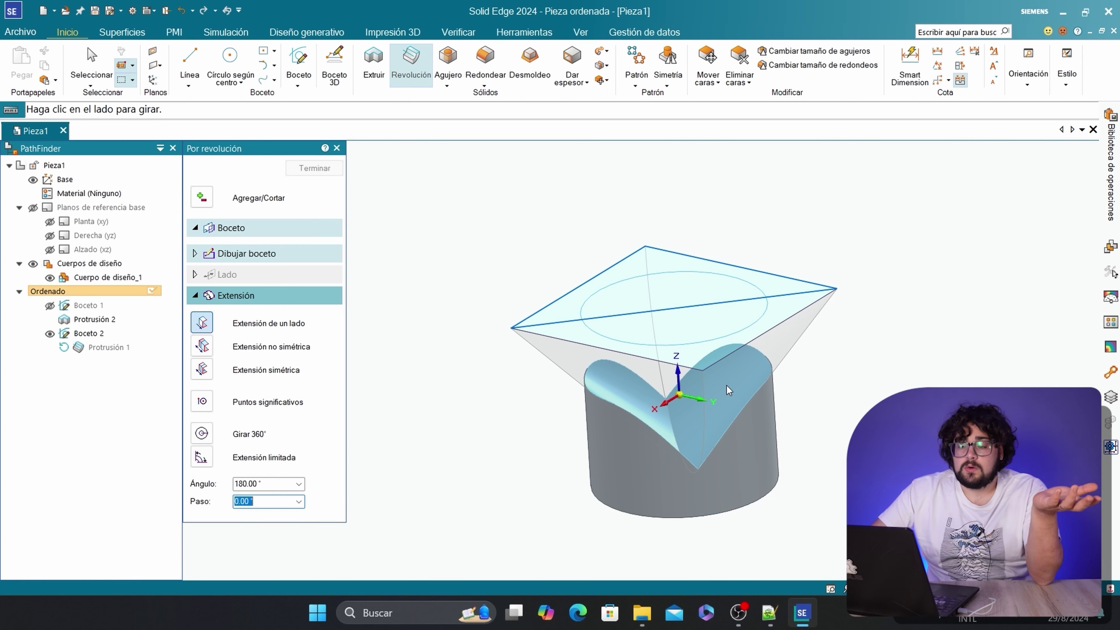
click(726, 385)
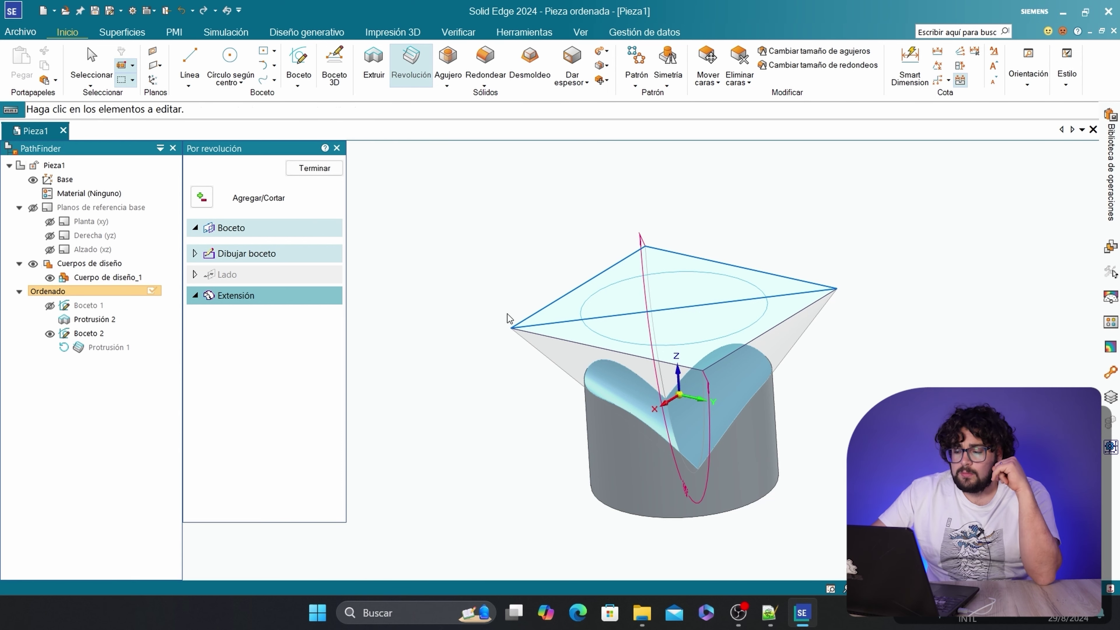
Switch the revolve to Agregar so it adds material, and finish it as Protrusión 4
click(203, 197)
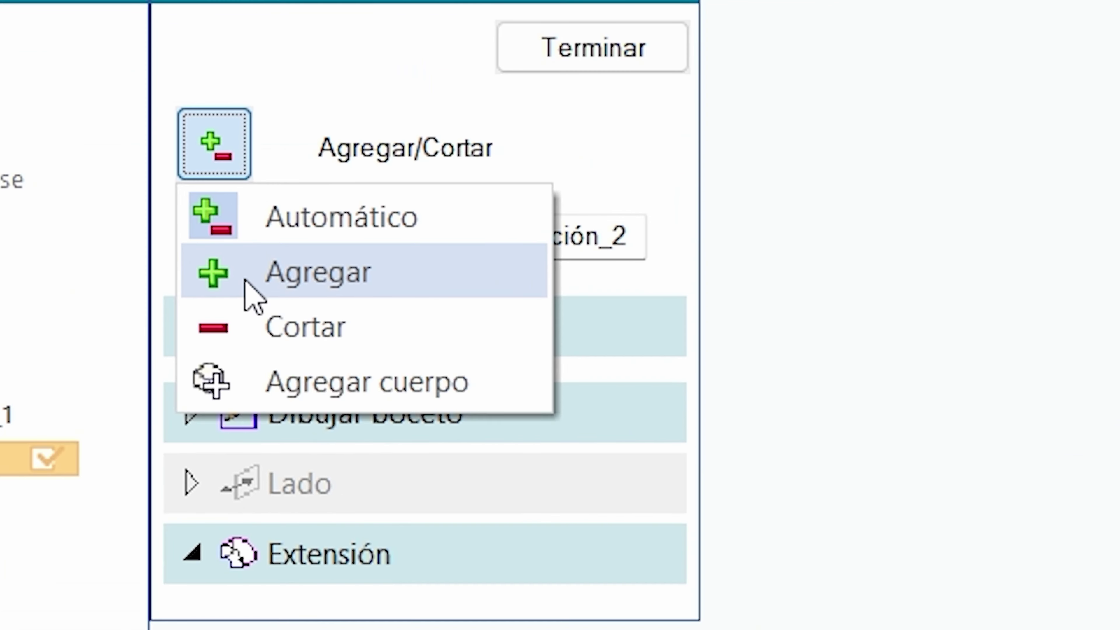
click(220, 237)
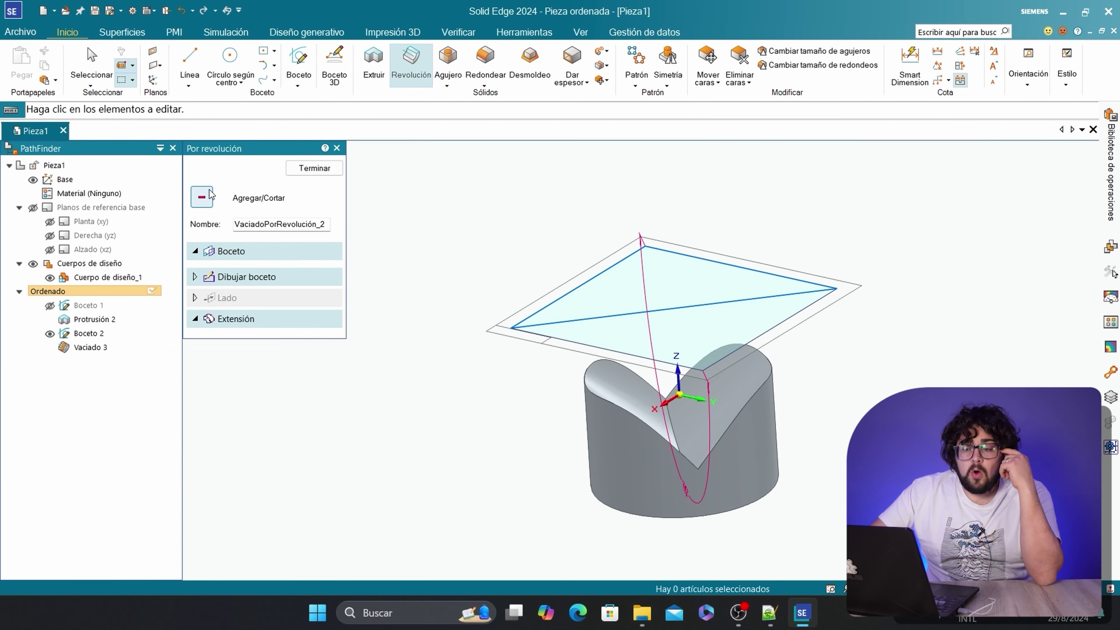
click(211, 195)
click(226, 236)
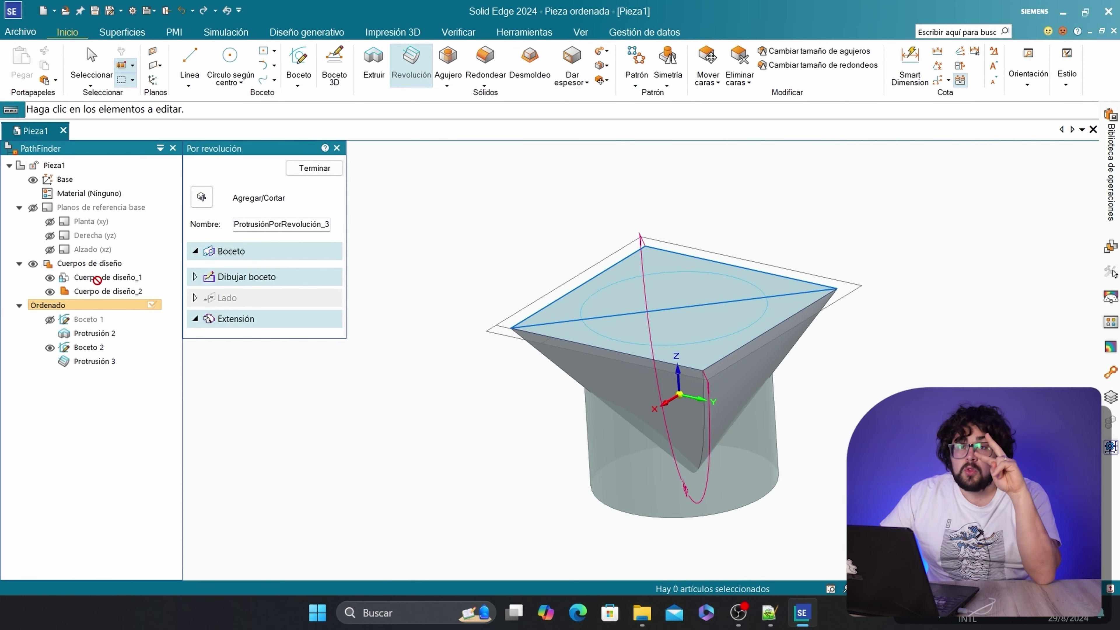
click(201, 198)
click(212, 235)
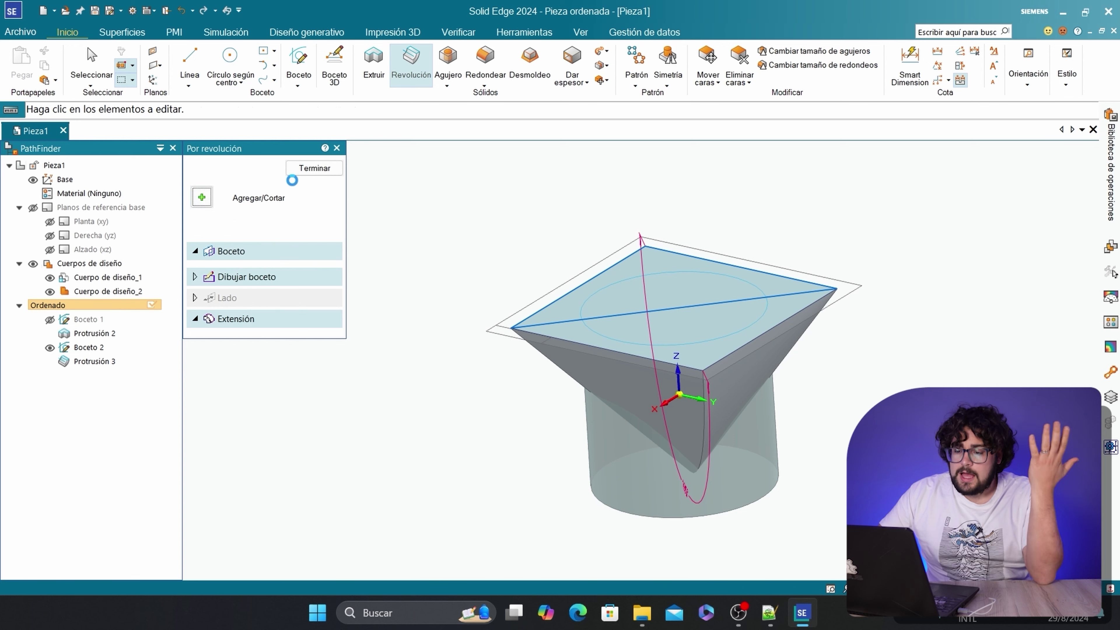
click(309, 168)
middle_drag(901, 383, 468, 185)
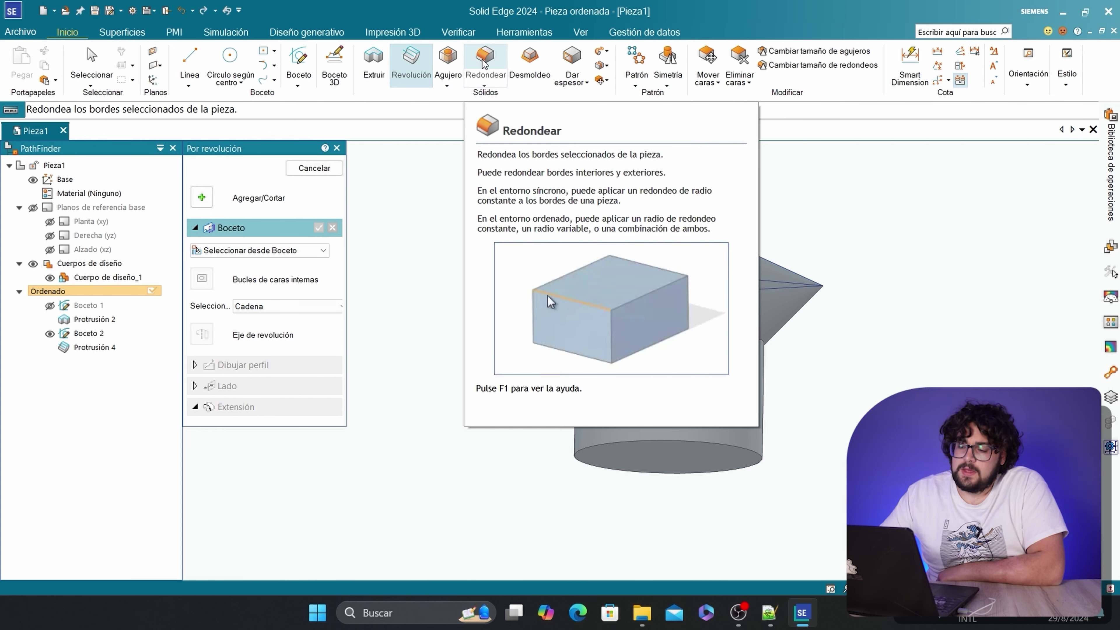
Start a Redondear round, selecting the square top edge chain plus the left and right flared edge chains
click(485, 86)
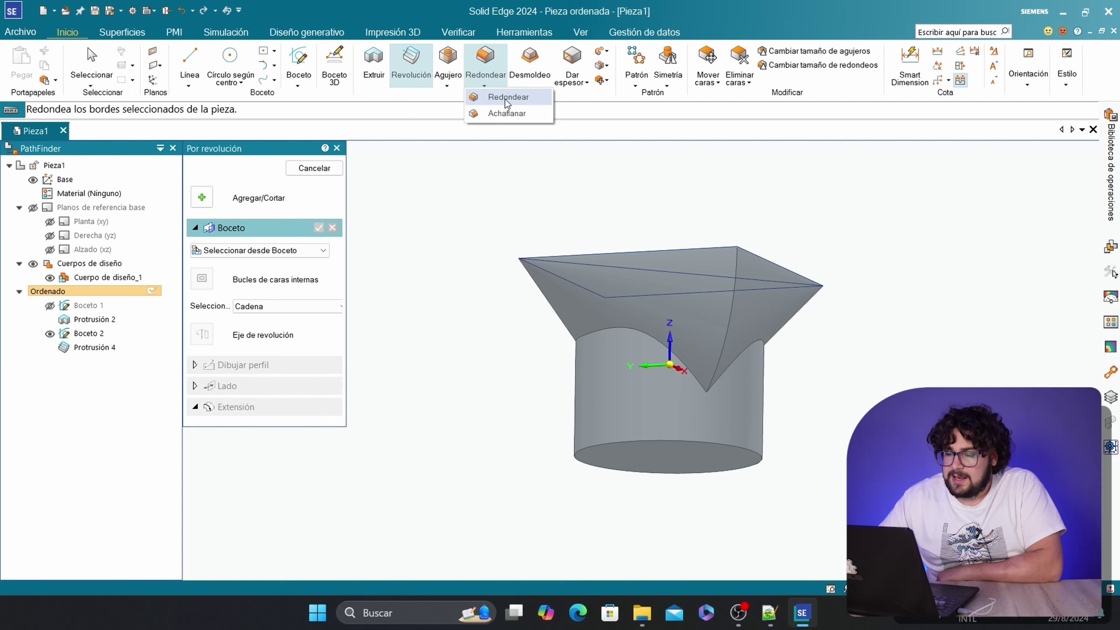
click(505, 99)
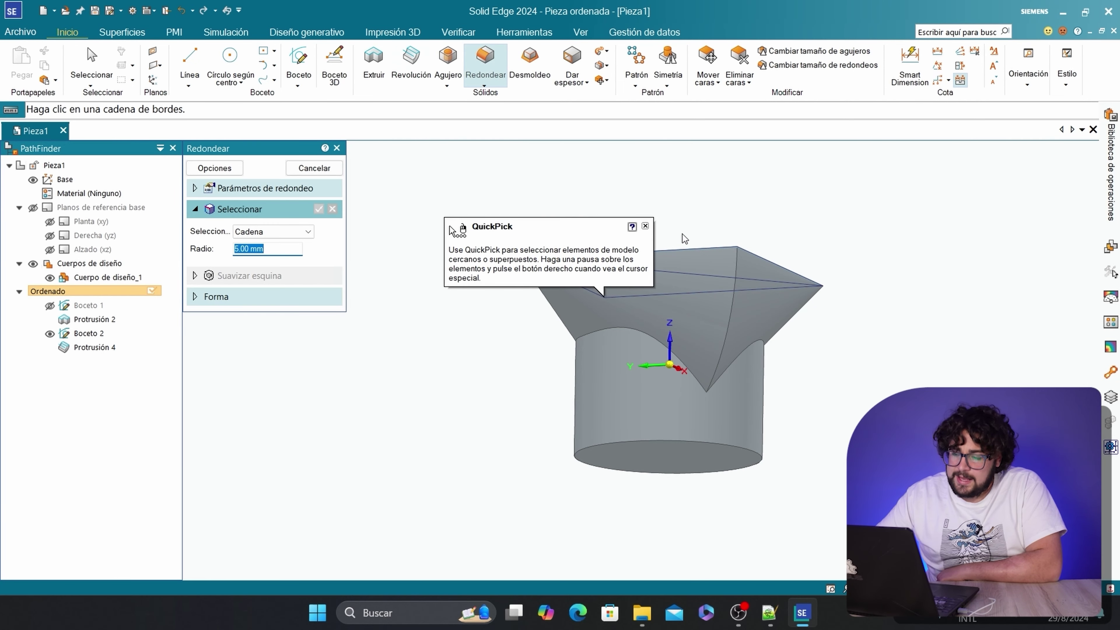
click(639, 249)
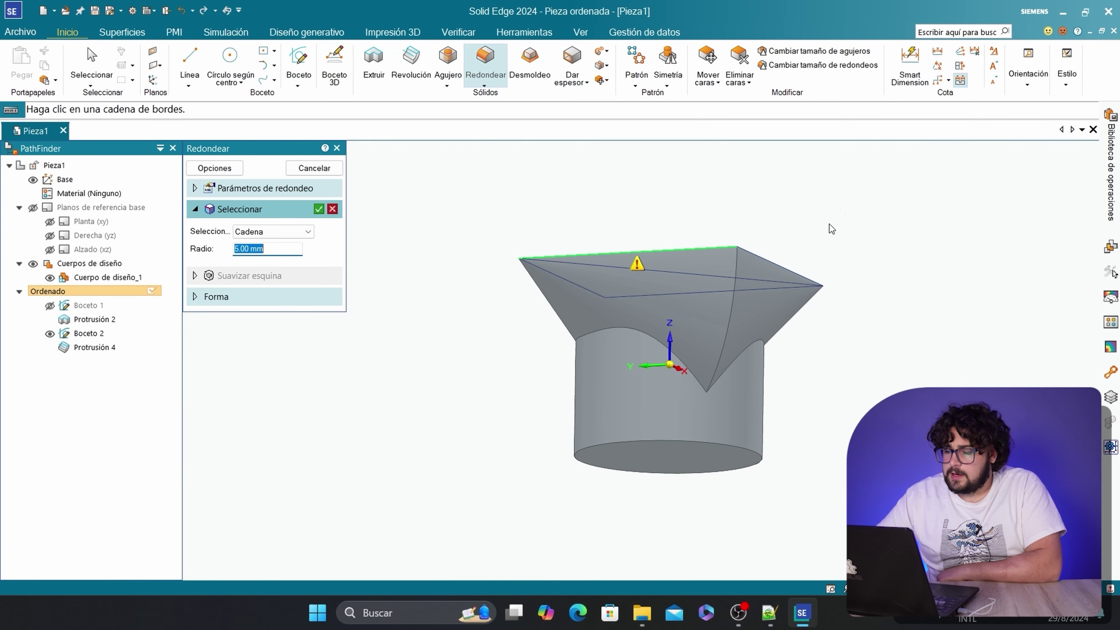
middle_drag(828, 225, 704, 333)
click(704, 332)
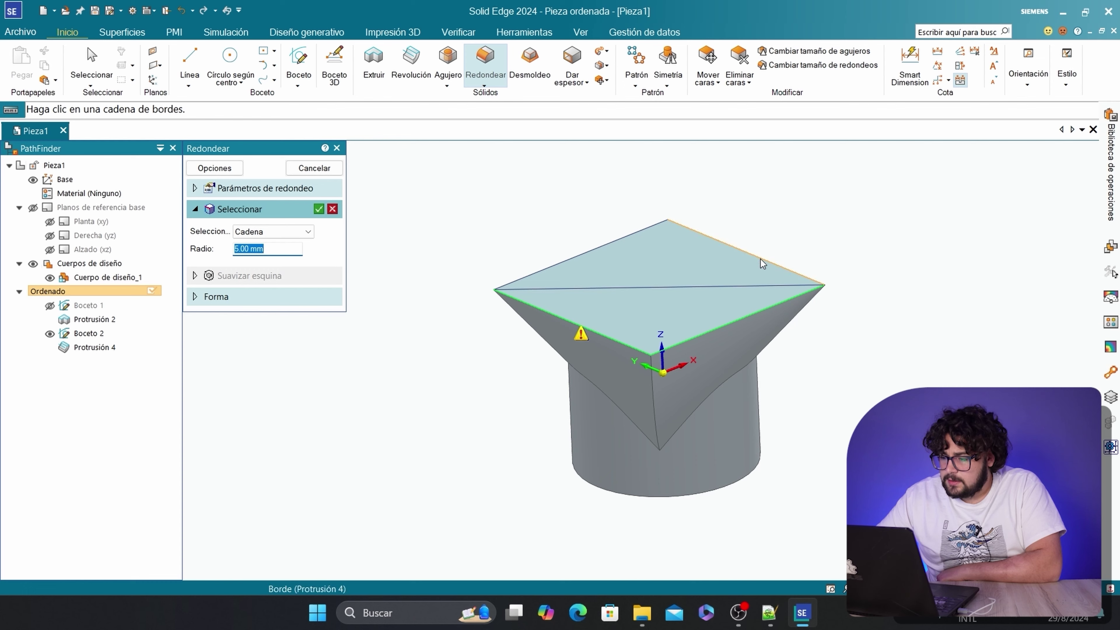
key(Return)
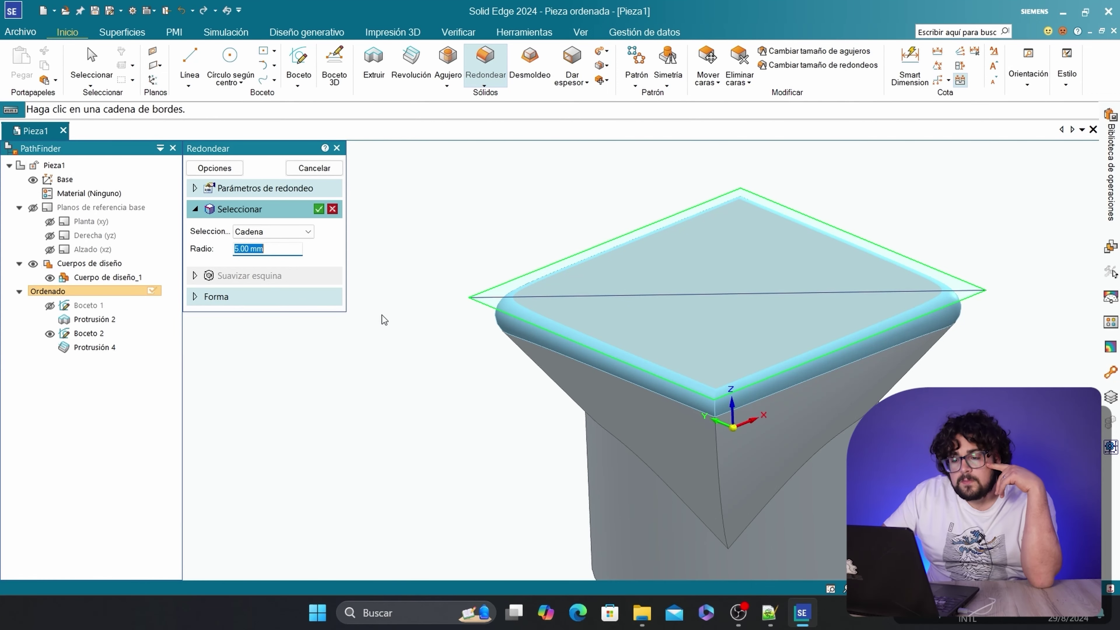
click(689, 512)
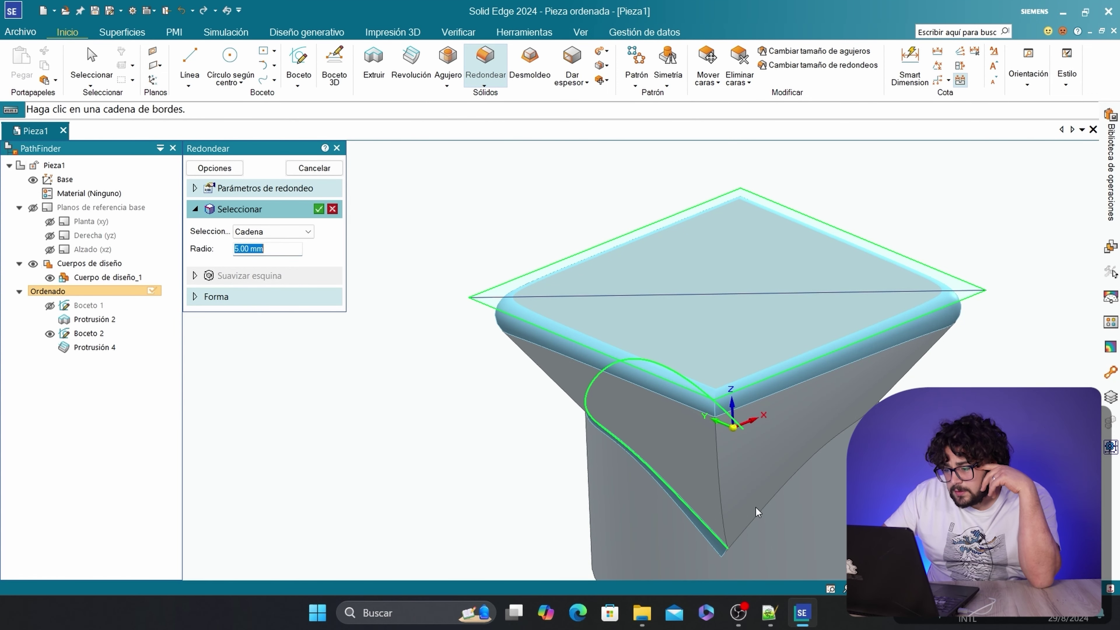
click(785, 486)
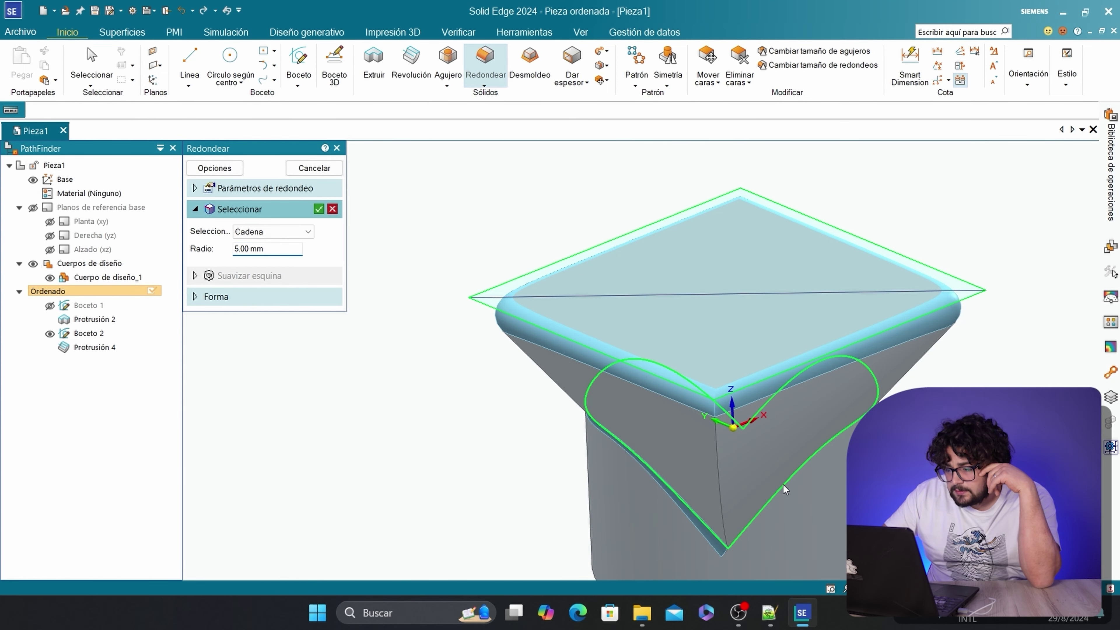
Set the round radius to 10 mm, preview it, and finish Redondeo 1
click(254, 248)
text(10)
key(Return)
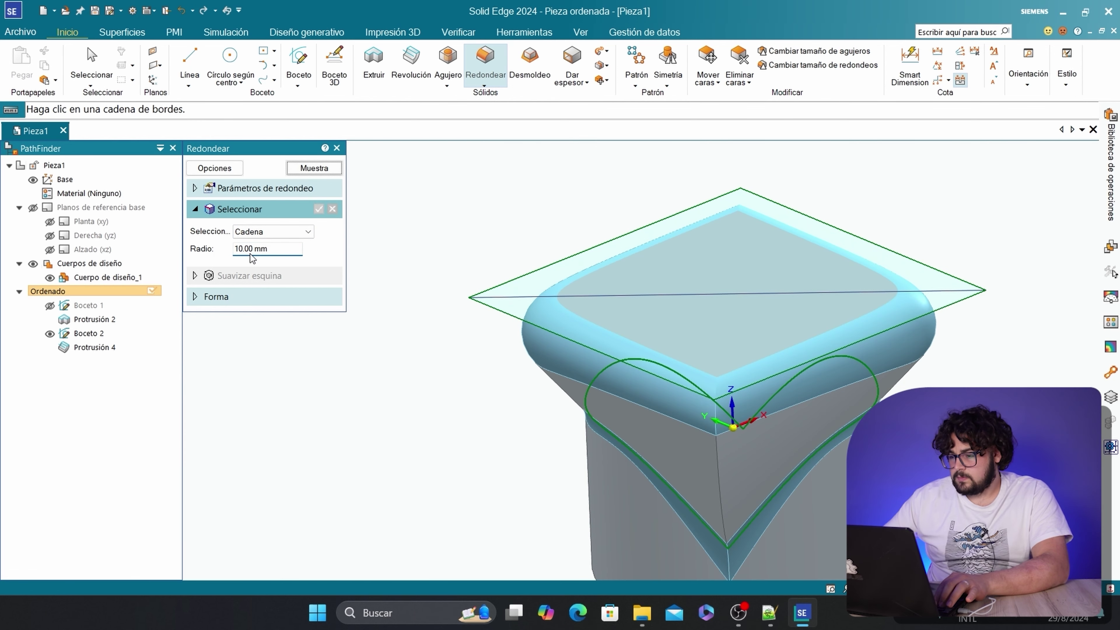
key(ctrl+i)
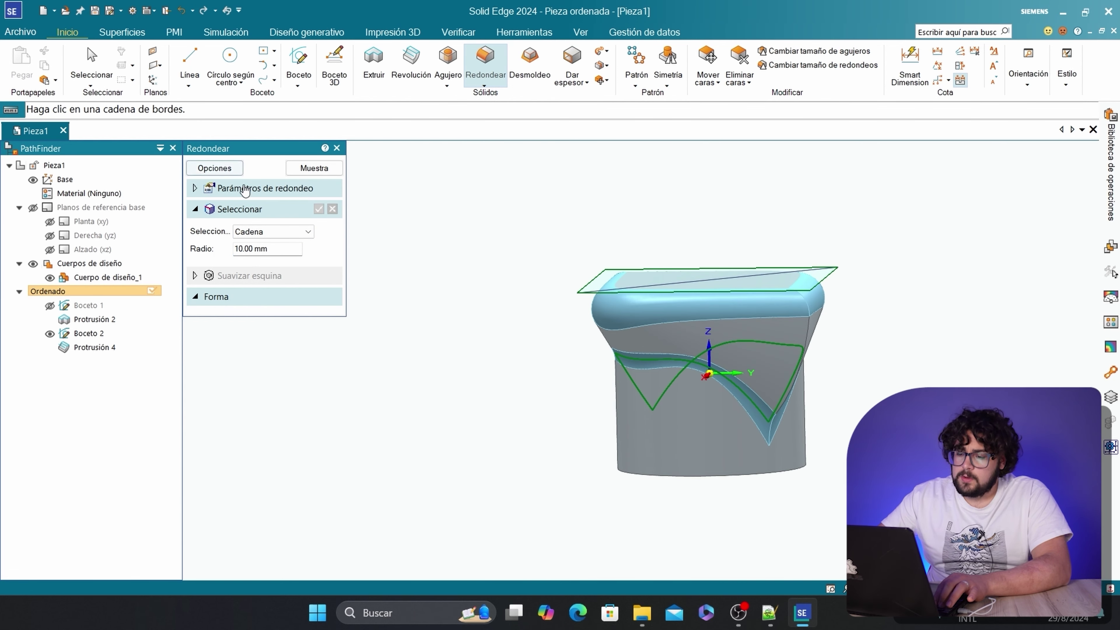
click(305, 169)
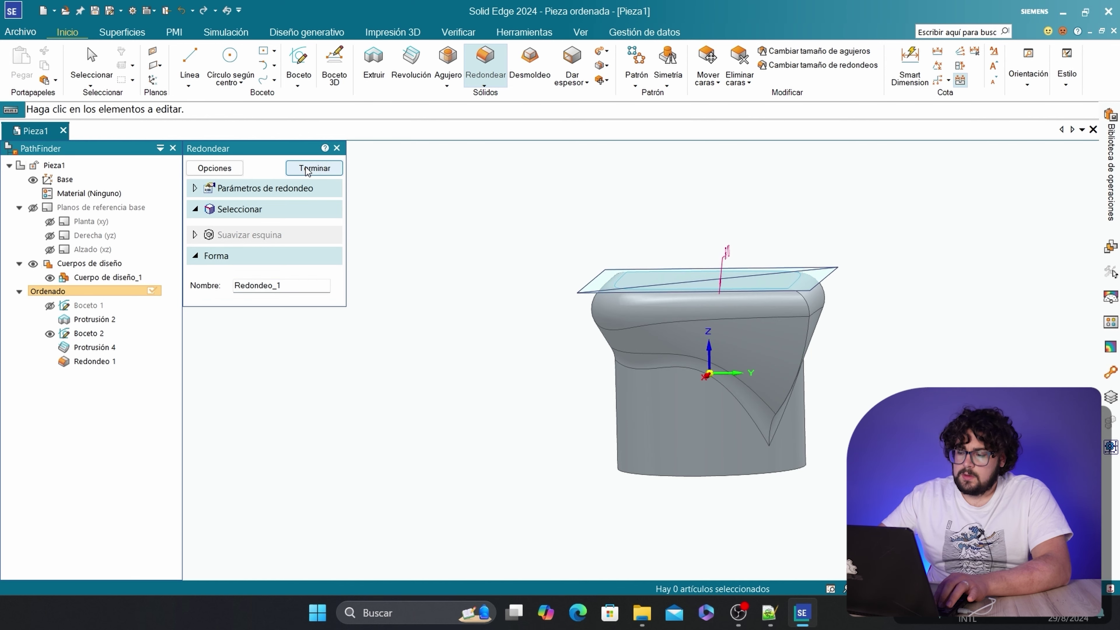
mouse_move(526, 227)
middle_down()
mouse_move(483, 193)
mouse_move(425, 172)
mouse_move(305, 189)
middle_up()
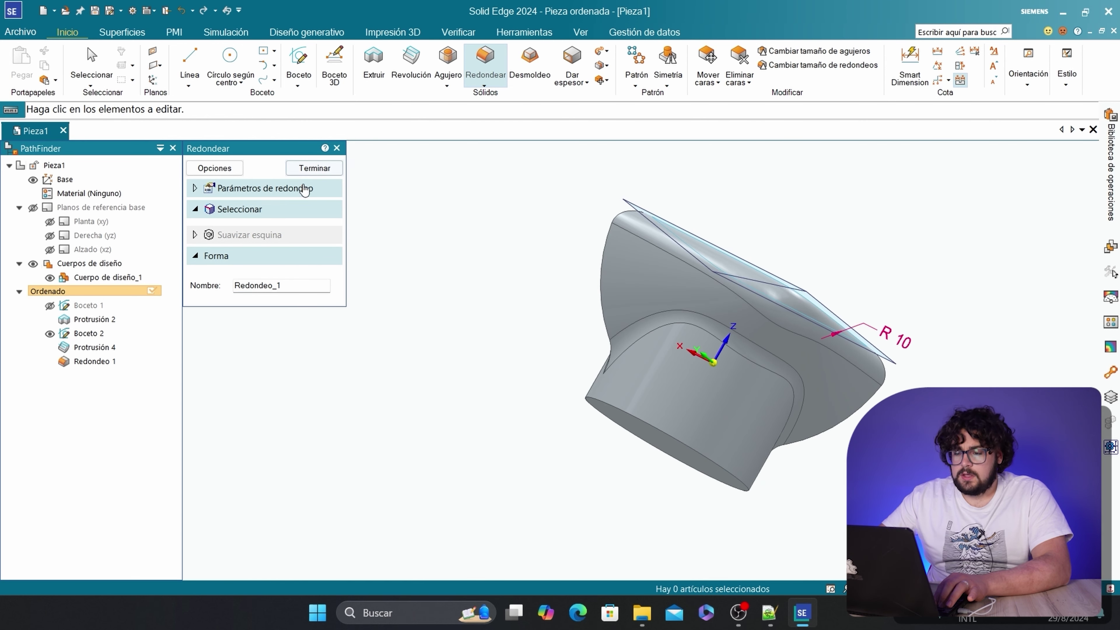
click(315, 169)
middle_drag(573, 221, 711, 245)
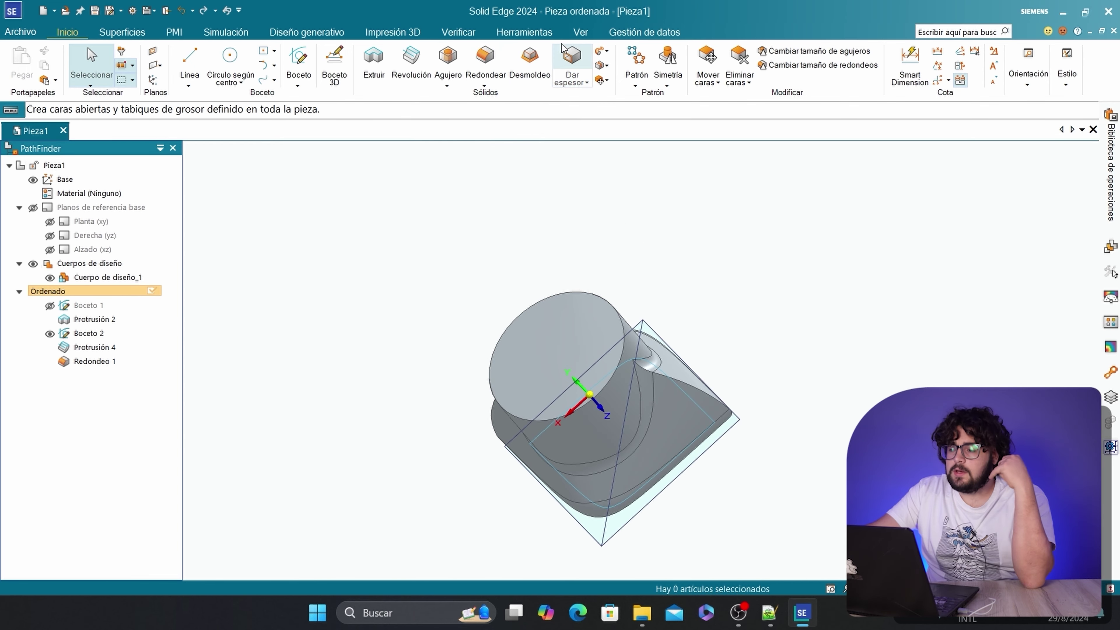
Shell the part with Dar espesor at 3 mm, leaving the circular end face open
click(572, 58)
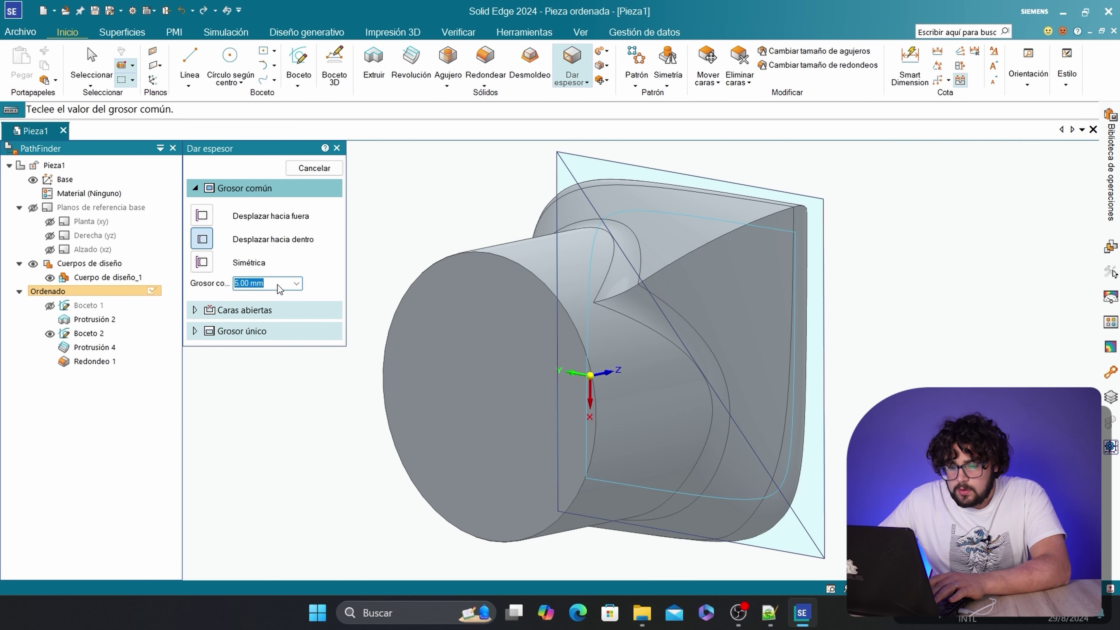
text(3)
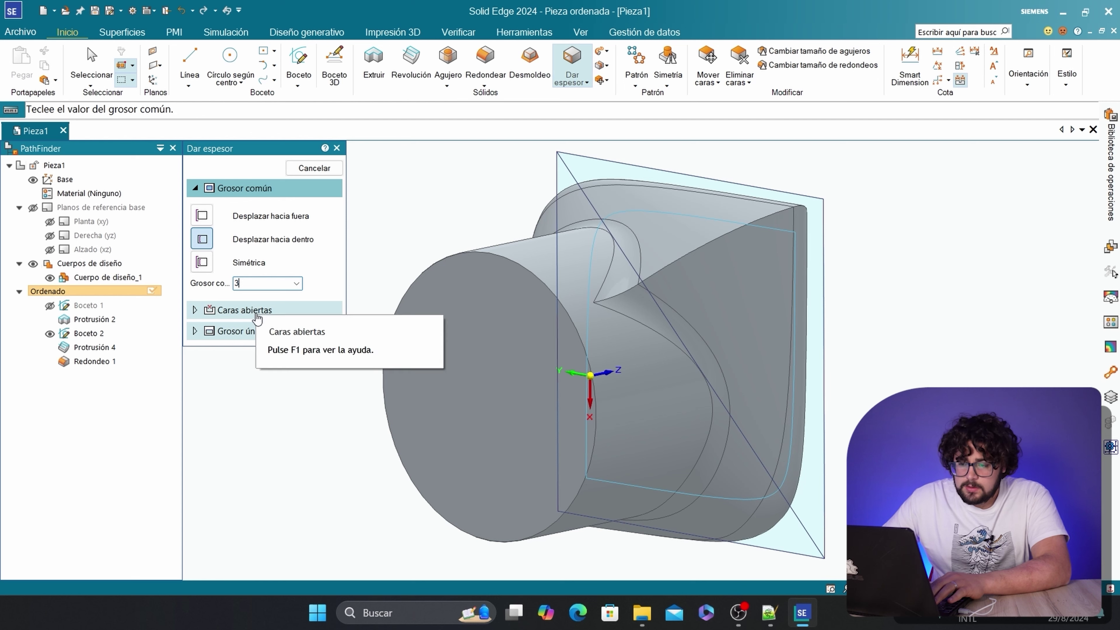
click(234, 311)
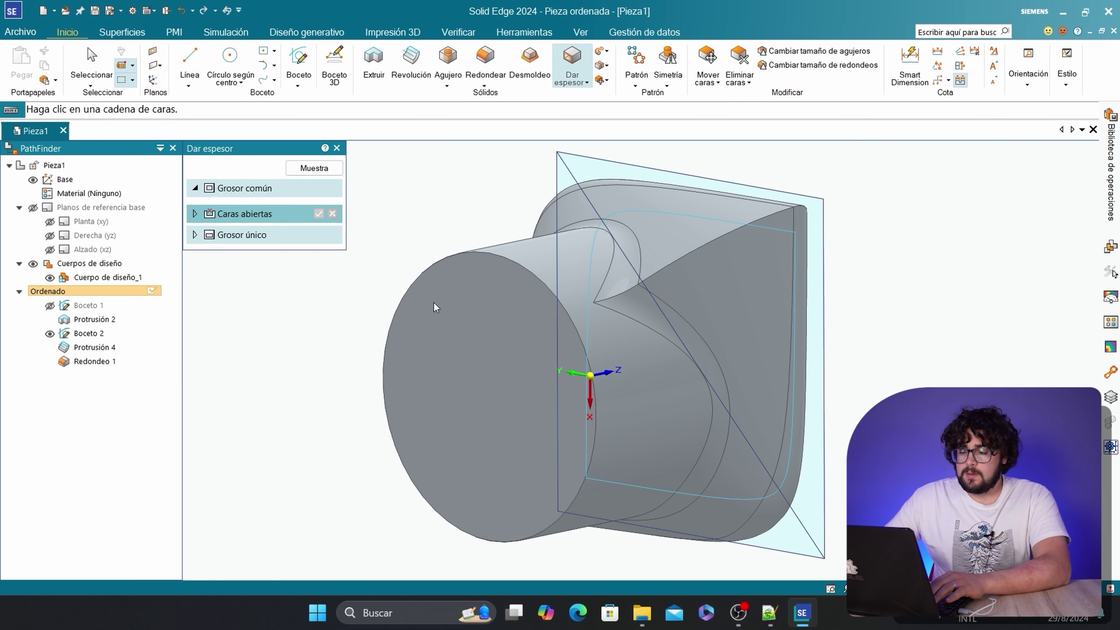
click(487, 355)
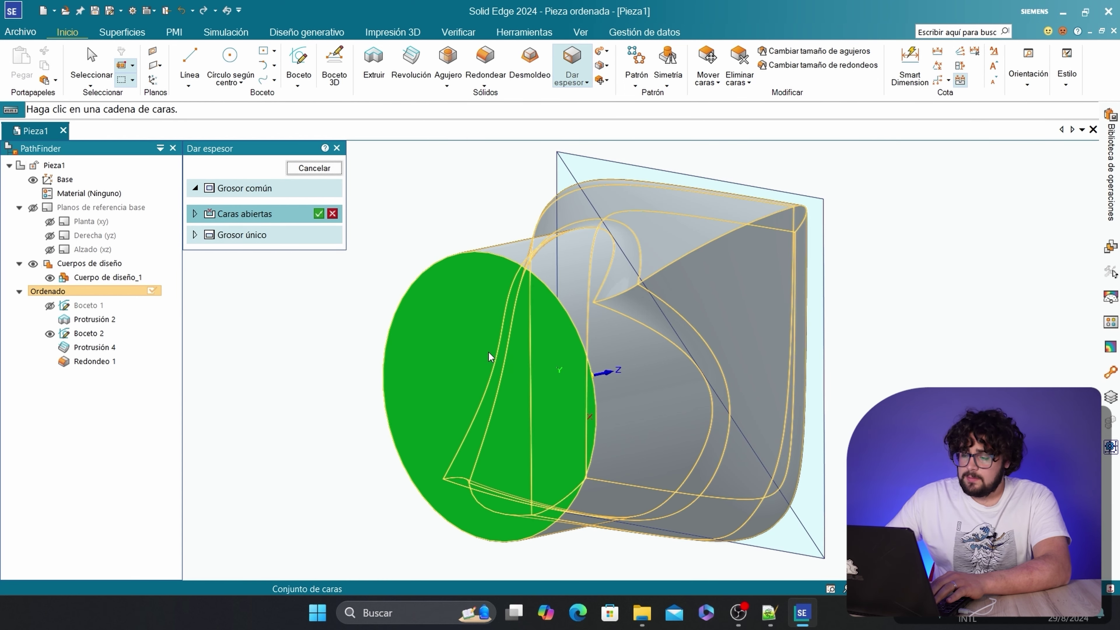
middle_drag(1044, 202, 780, 293)
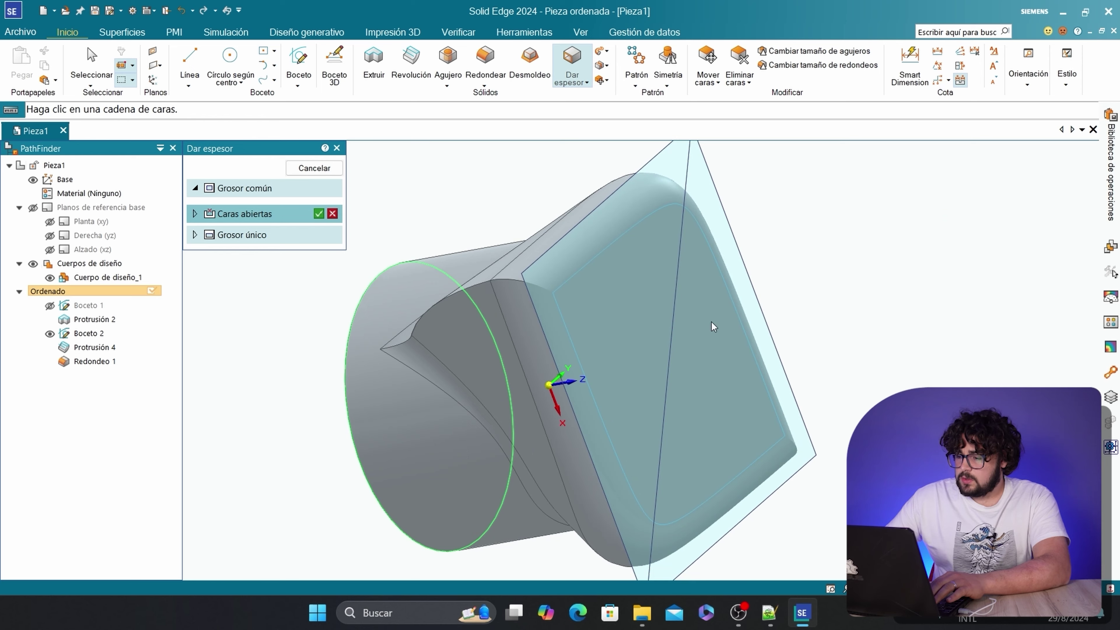
key(ctrl+r)
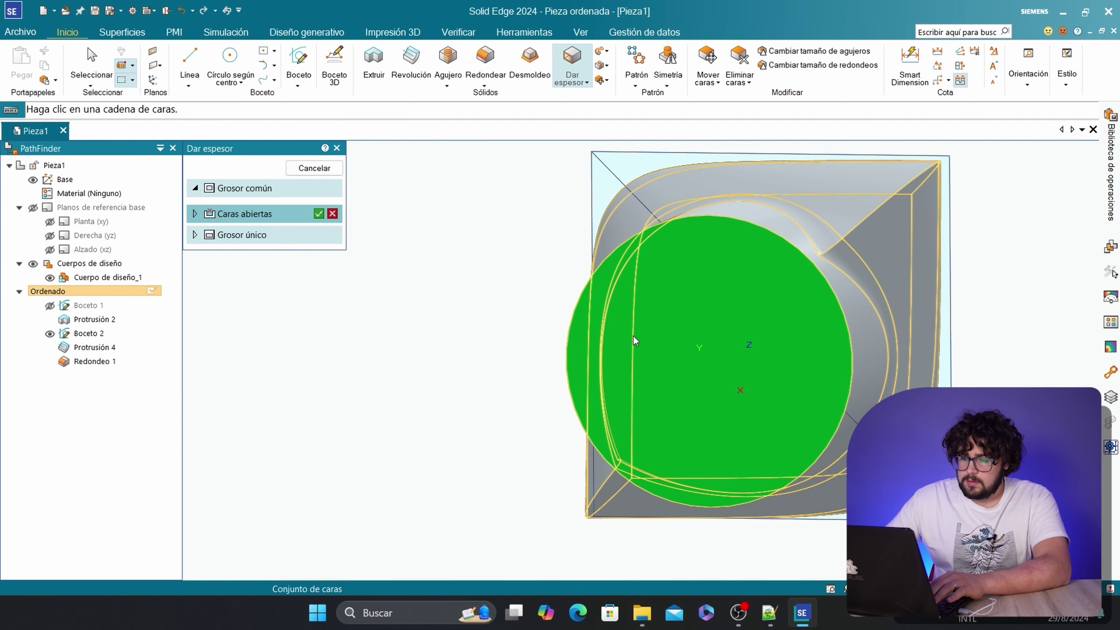
right_click(863, 306)
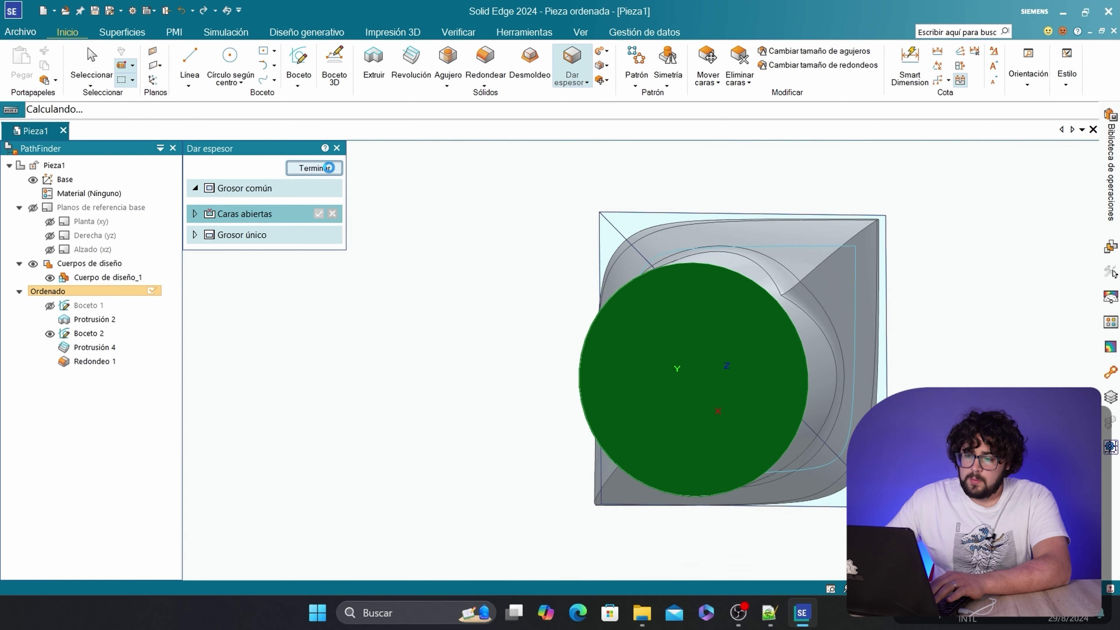
mouse_move(757, 289)
middle_down()
mouse_move(851, 257)
mouse_move(789, 283)
middle_up()
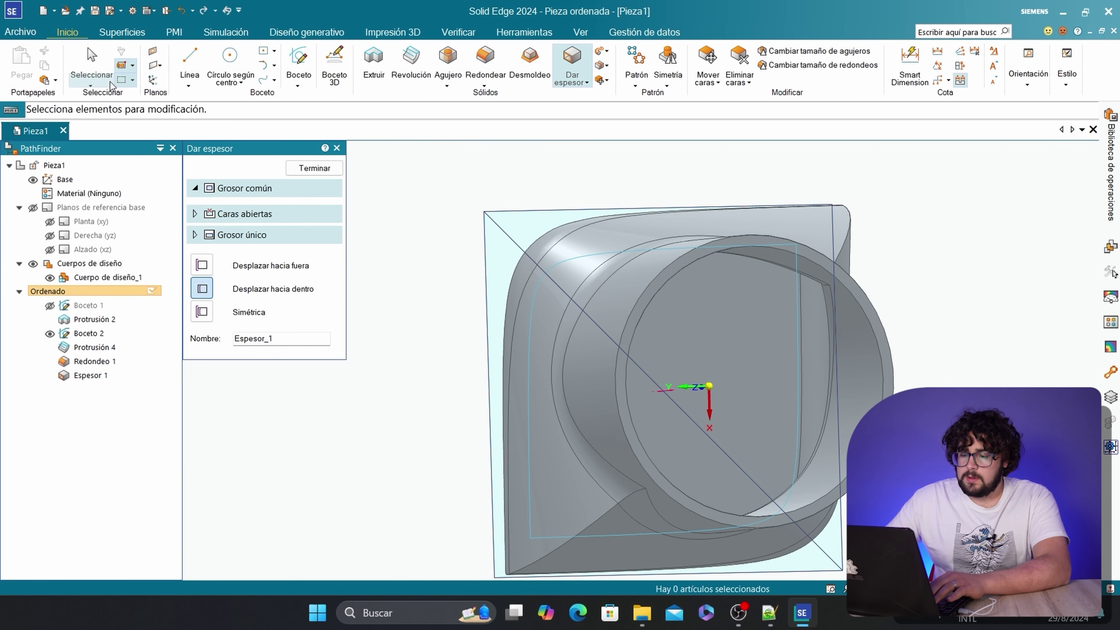
click(326, 167)
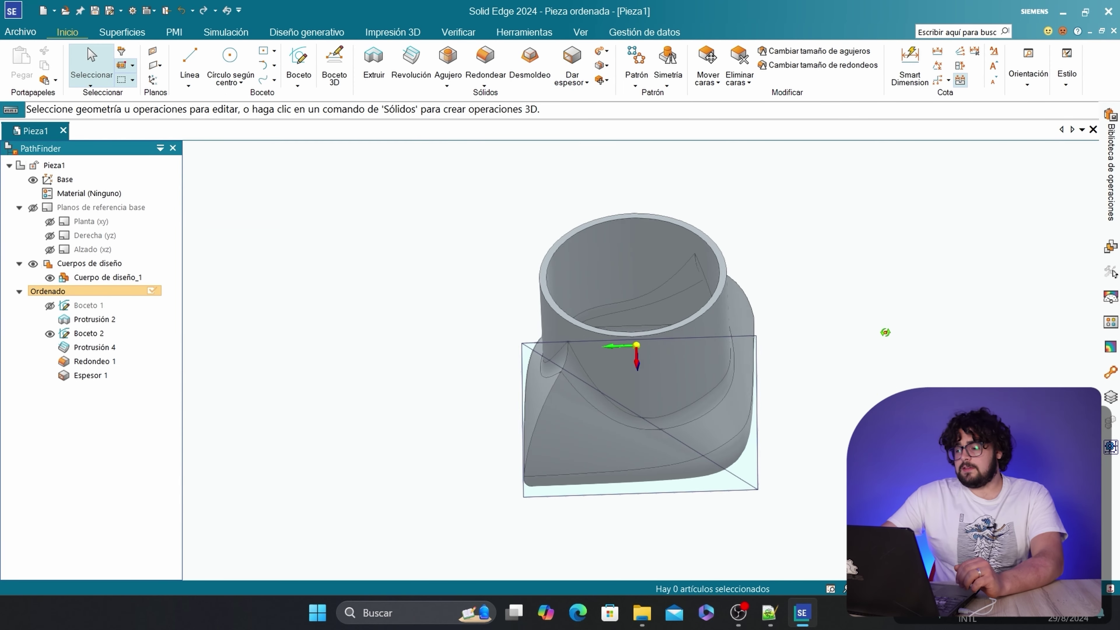
middle_drag(883, 330, 887, 351)
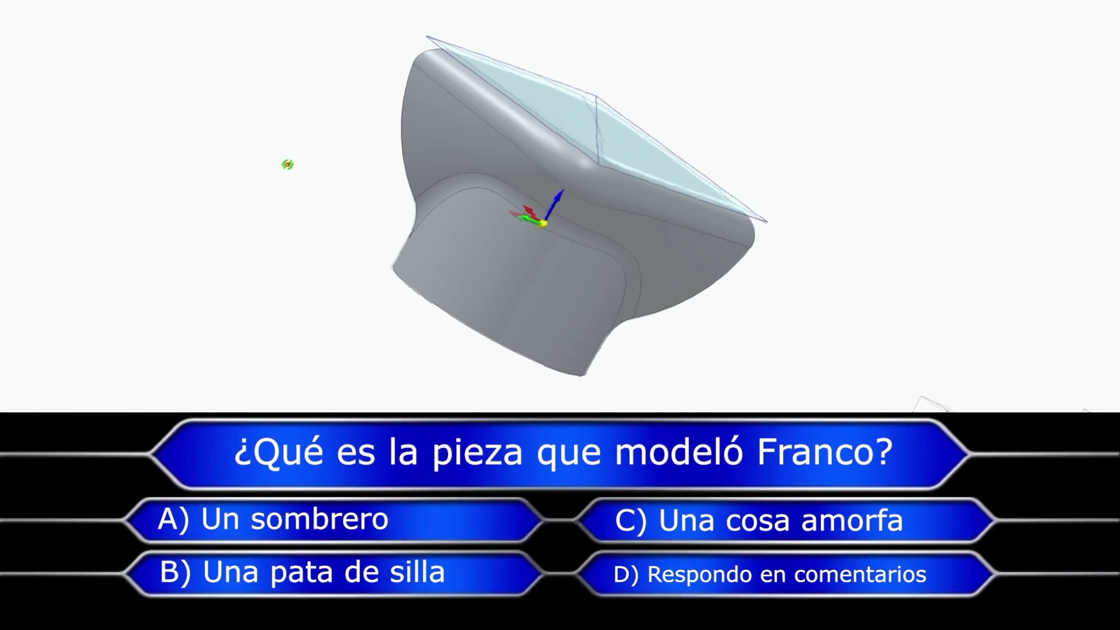
mouse_move(288, 165)
middle_down()
mouse_move(188, 200)
mouse_move(130, 87)
mouse_move(160, 25)
middle_up()
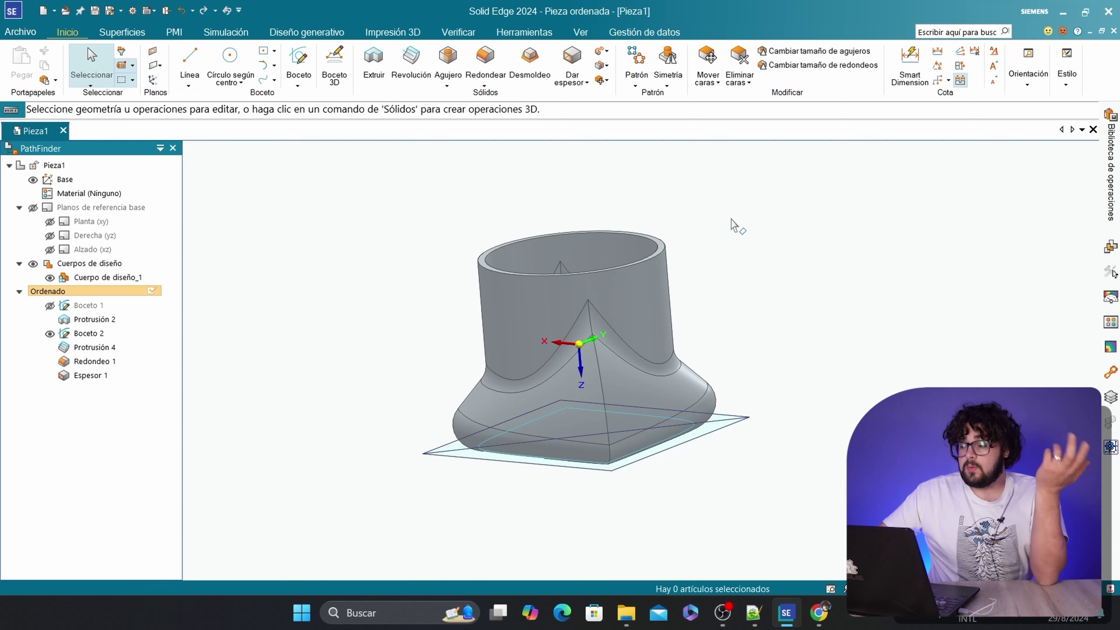
mouse_move(731, 220)
middle_down()
mouse_move(650, 260)
mouse_move(778, 230)
mouse_move(757, 305)
mouse_move(739, 315)
middle_up()
scroll(739, 315, up, 2)
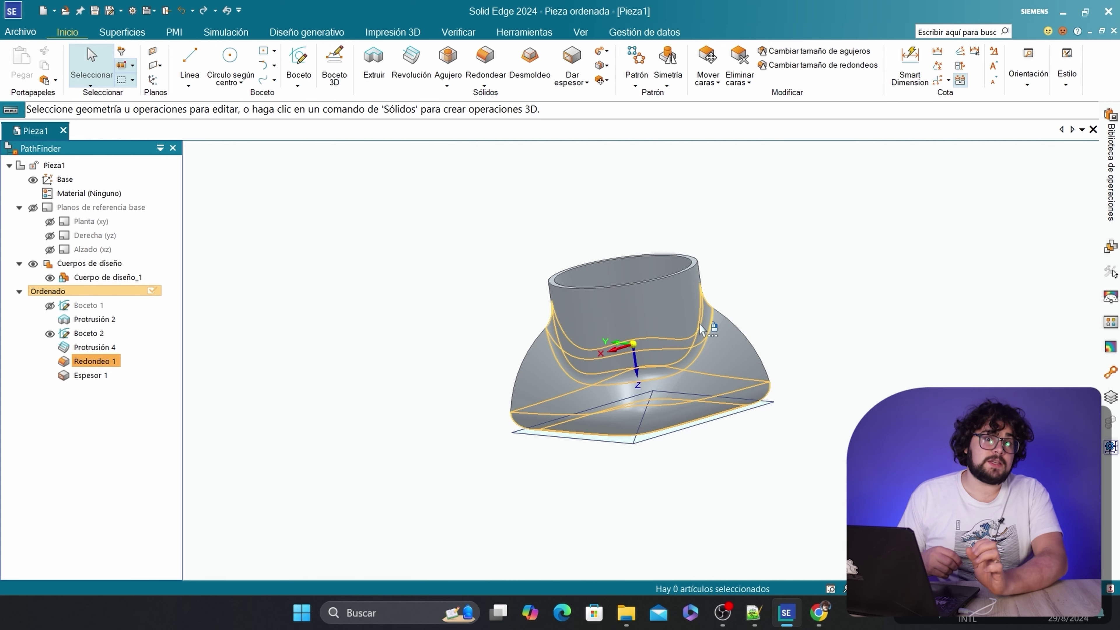
click(27, 28)
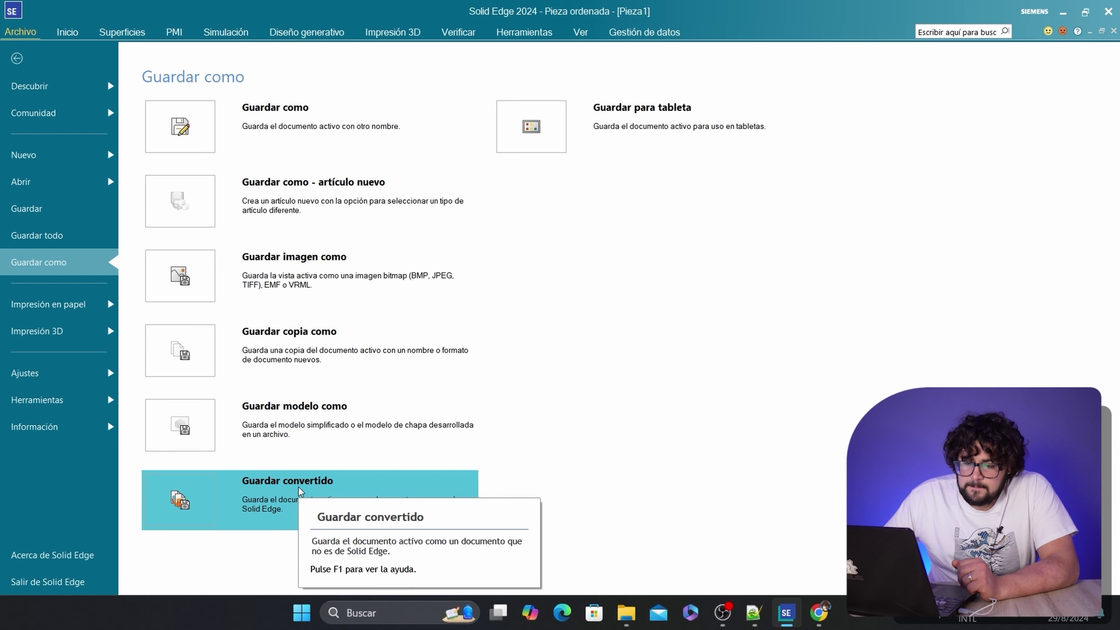
Export a converted copy as Documentos STL named Cosito.stl, then call up the Agujero help
click(277, 490)
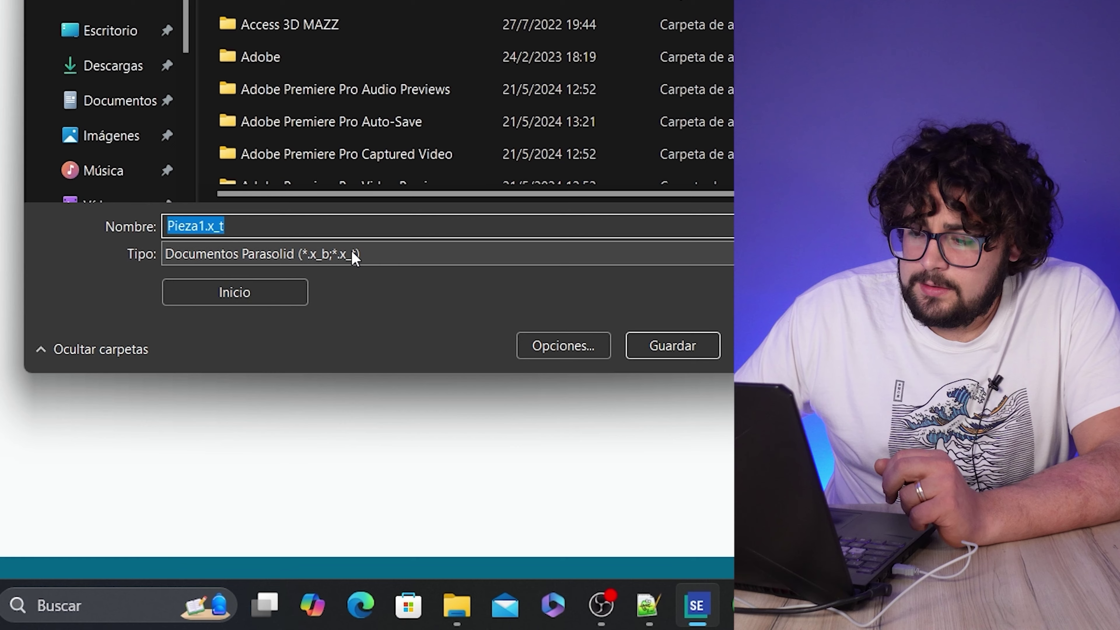
click(351, 254)
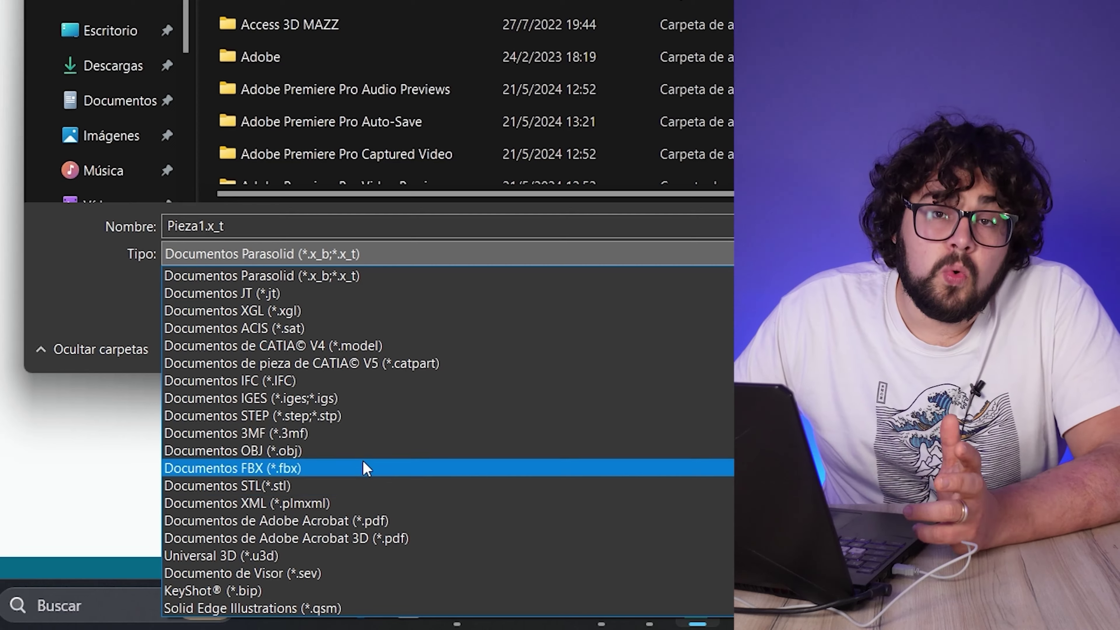
click(343, 485)
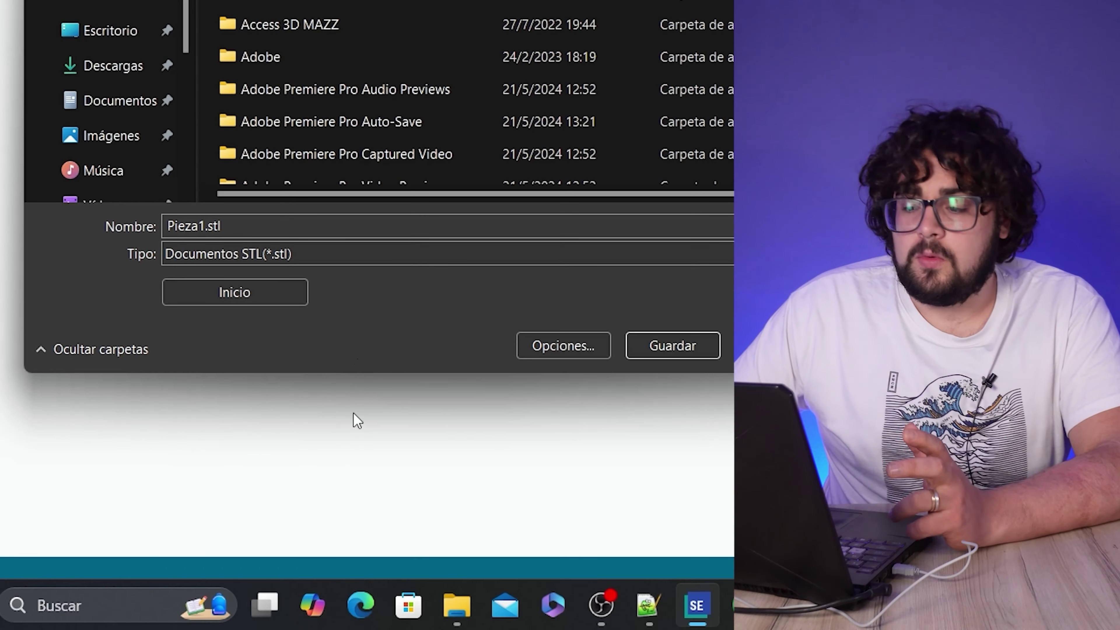
double_click(238, 223)
text(Cosito)
text(.stl)
click(791, 441)
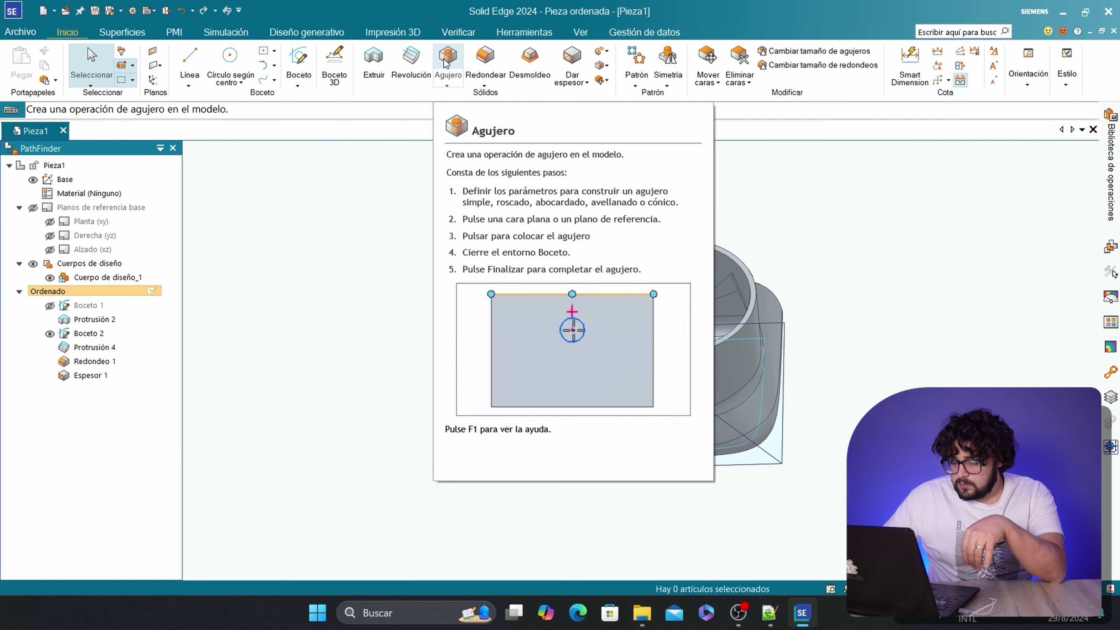
key(F1)
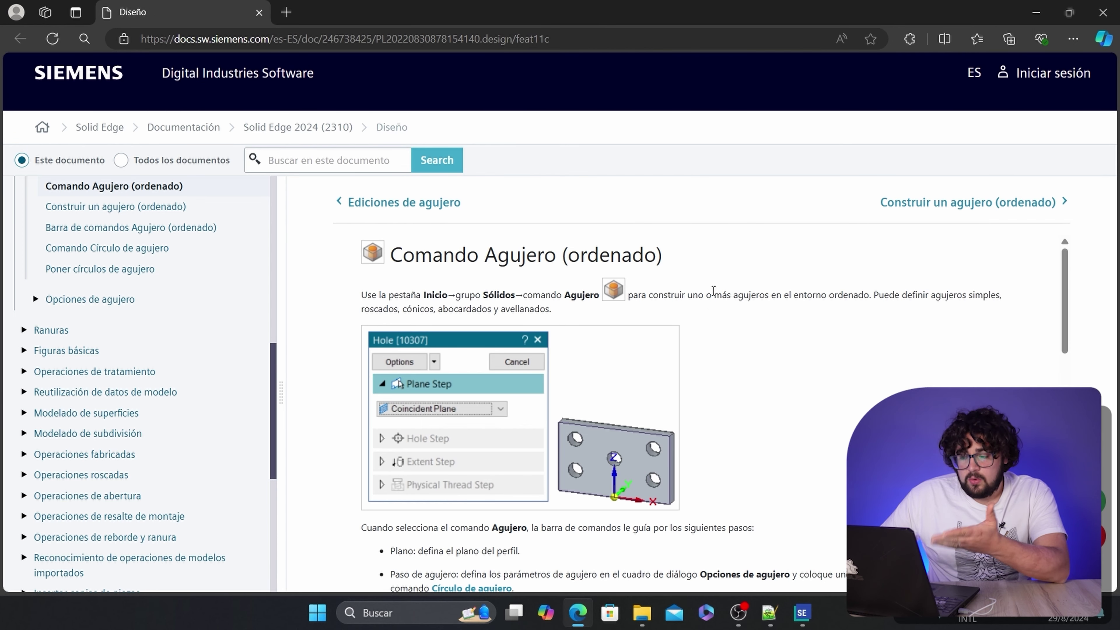
Scroll down through the 'Comando Agujero (ordenado)' help page
scroll(702, 316, down, 2)
scroll(686, 320, down, 1)
scroll(668, 331, down, 3)
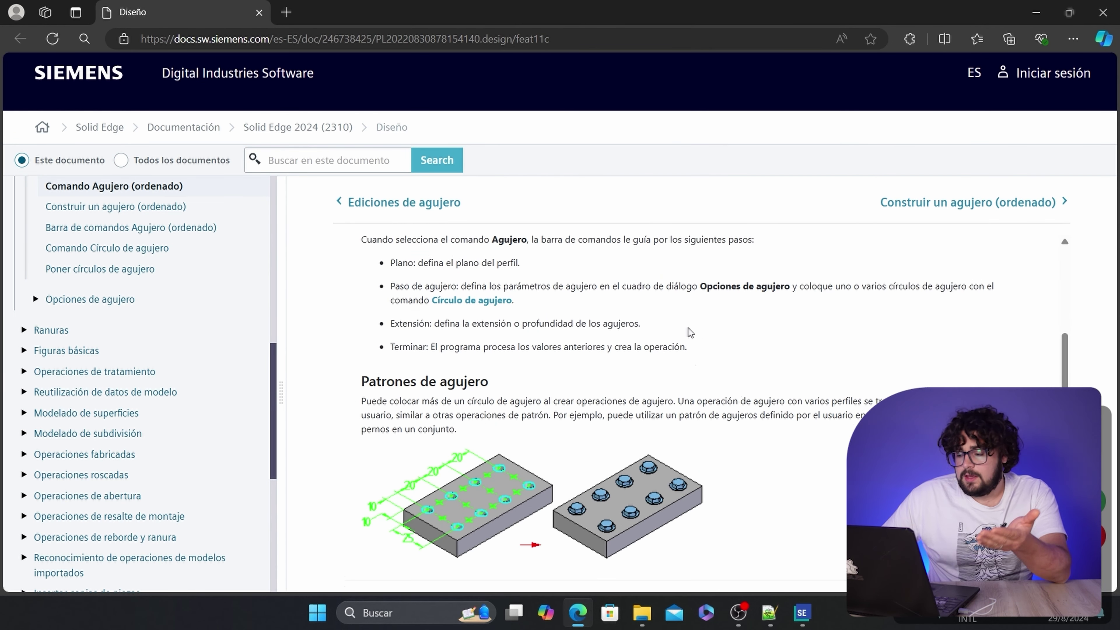
scroll(679, 309, down, 3)
scroll(330, 338, down, 2)
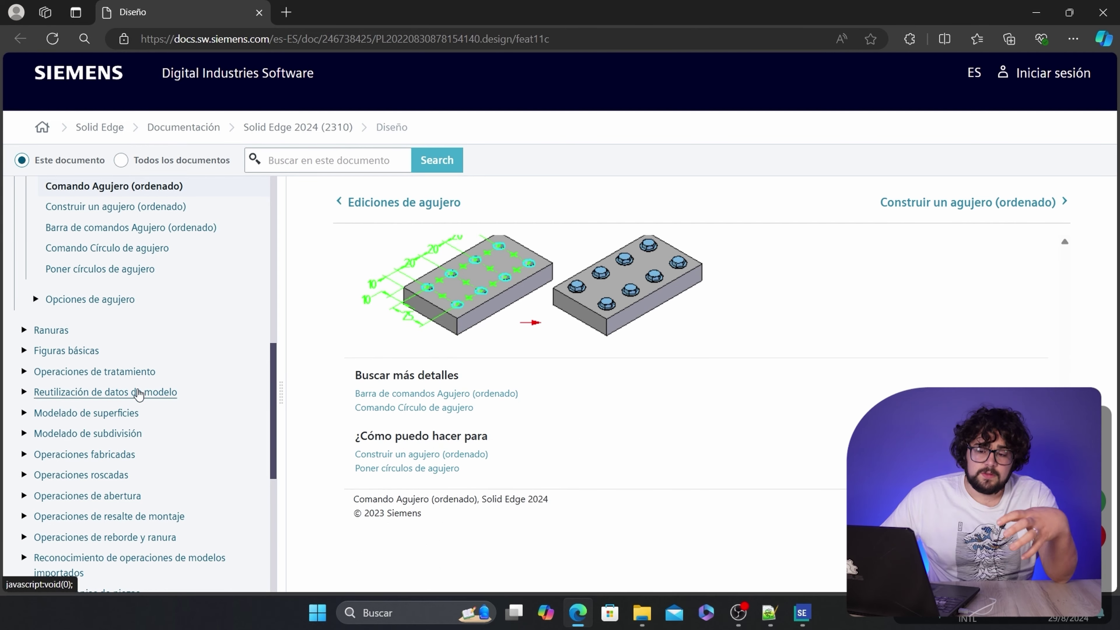